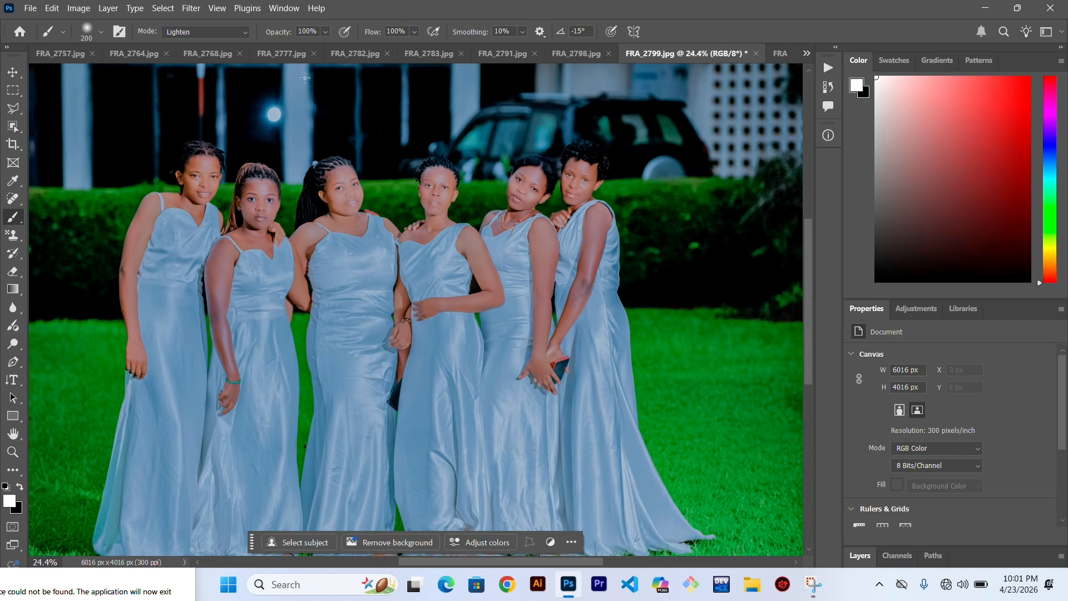
# - Reapply the last used filter to the two preceding open photos, FRA_2798.jpg and FRA_2791.jpg
pyautogui.hotkey('ctrl', 'shift', 'Tab')
pyautogui.click(190, 8)
pyautogui.click(233, 25)
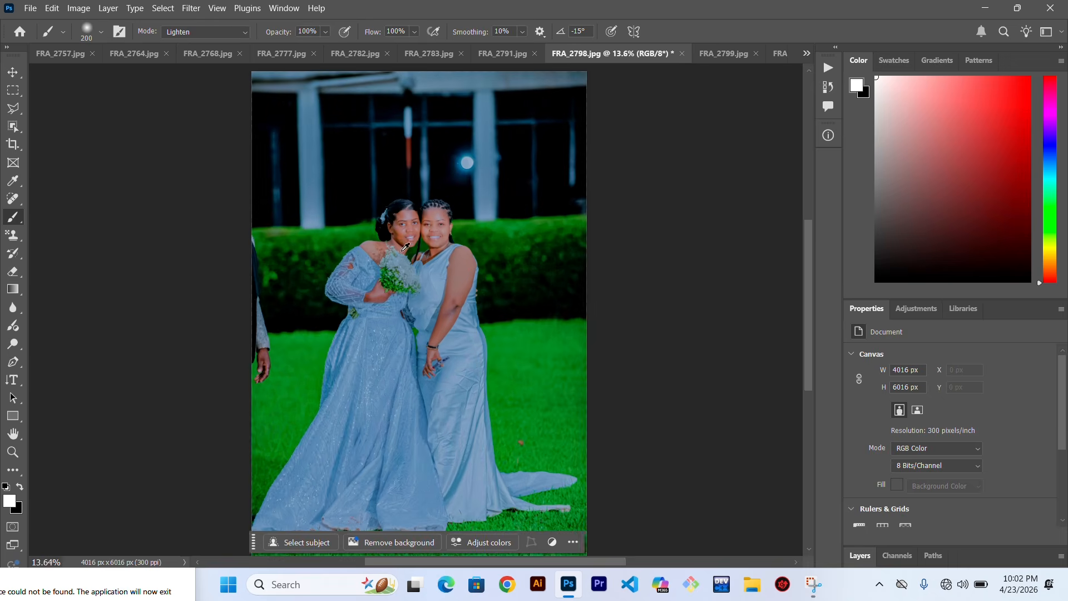
pyautogui.hotkey('ctrl', 'shift', 'Tab')
pyautogui.click(191, 8)
pyautogui.click(222, 24)
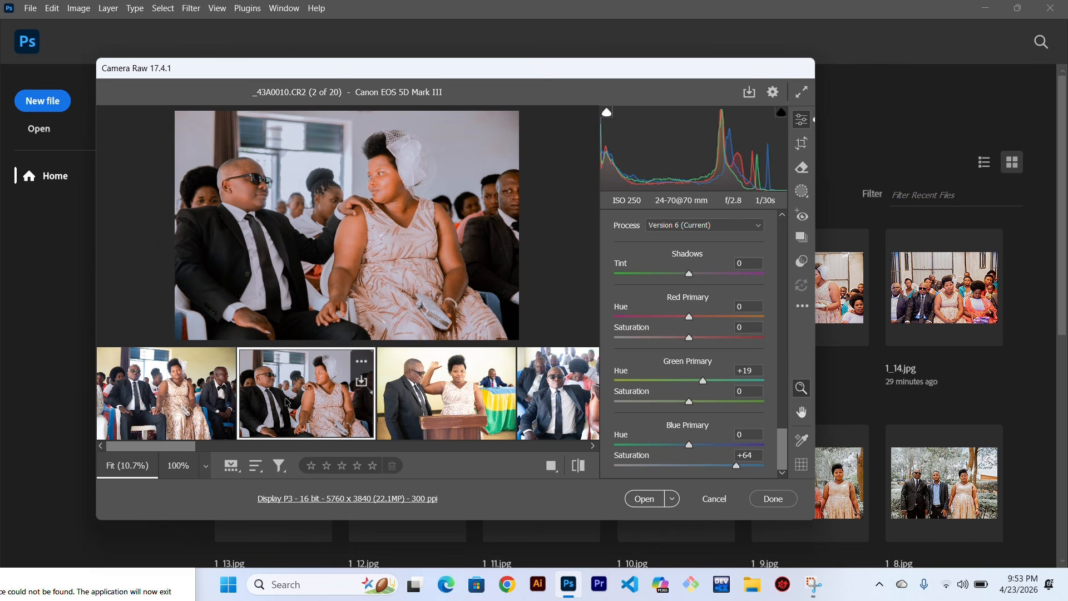
pyautogui.hotkey('ctrl', 'a')
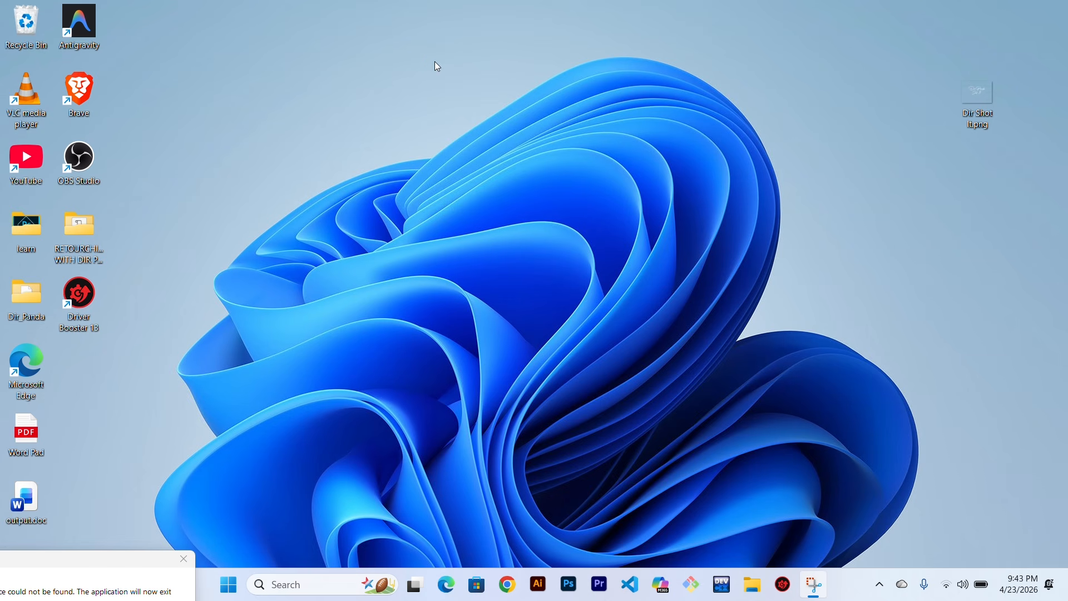
# - Switch to Photoshop and open all the raw photos from the EDITING\YT folder together
pyautogui.click(579, 591)
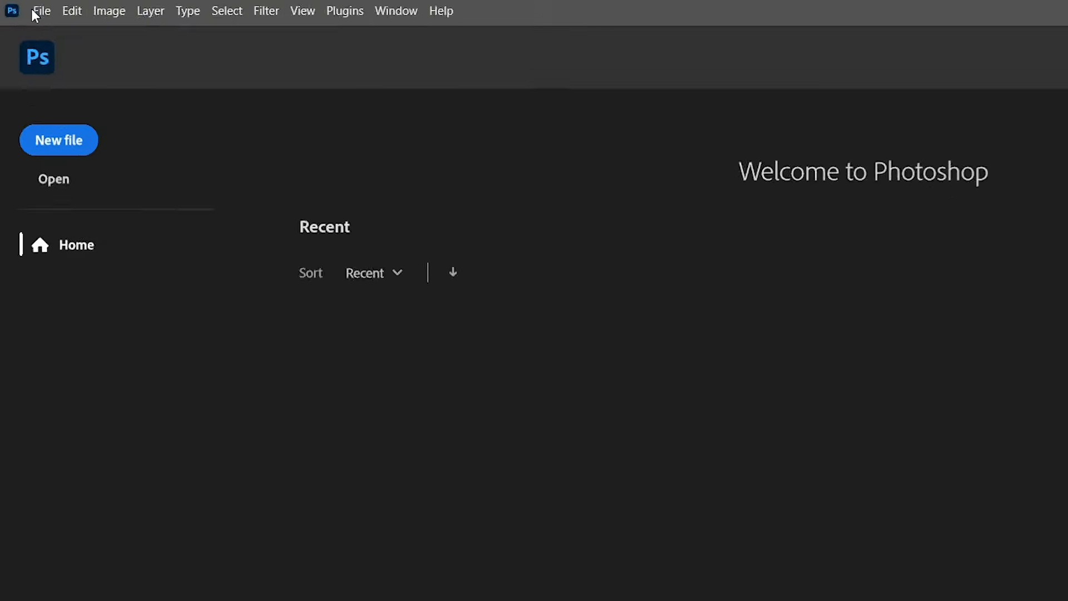
pyautogui.click(33, 11)
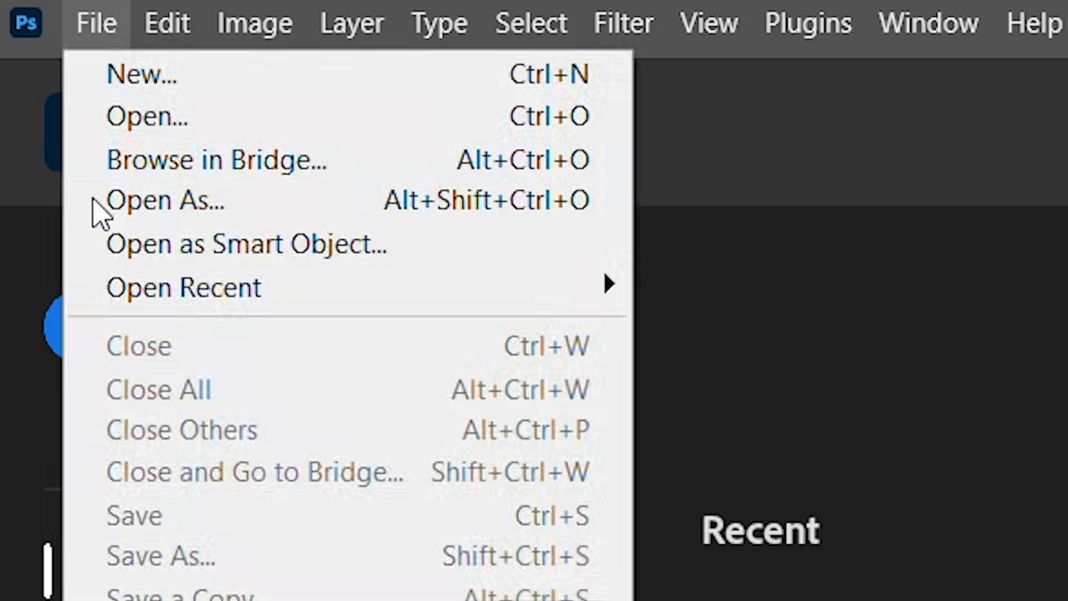
pyautogui.press('Escape')
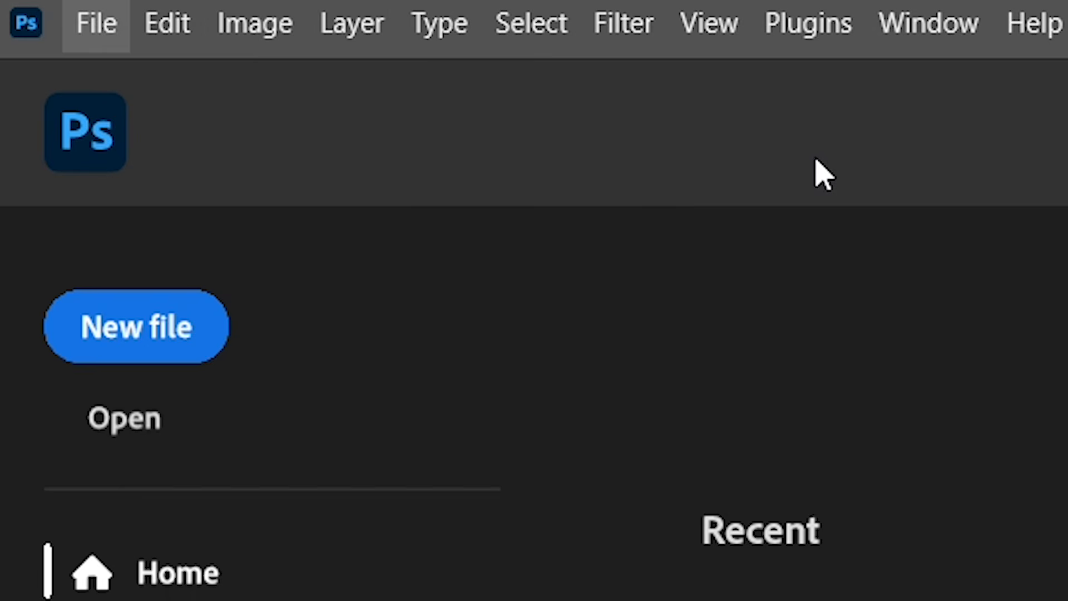
pyautogui.click(87, 21)
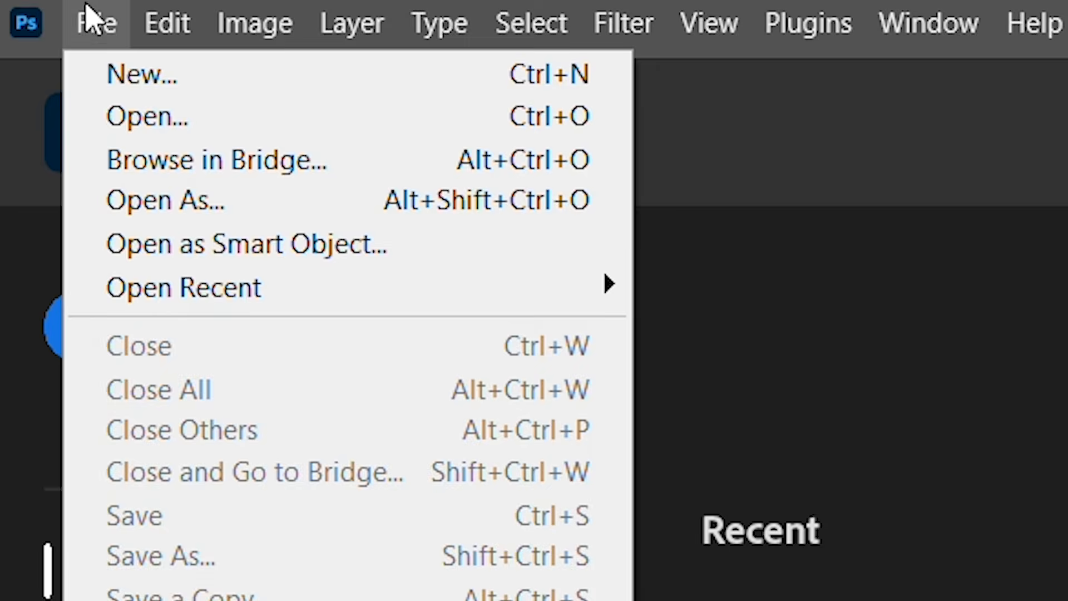
pyautogui.click(138, 117)
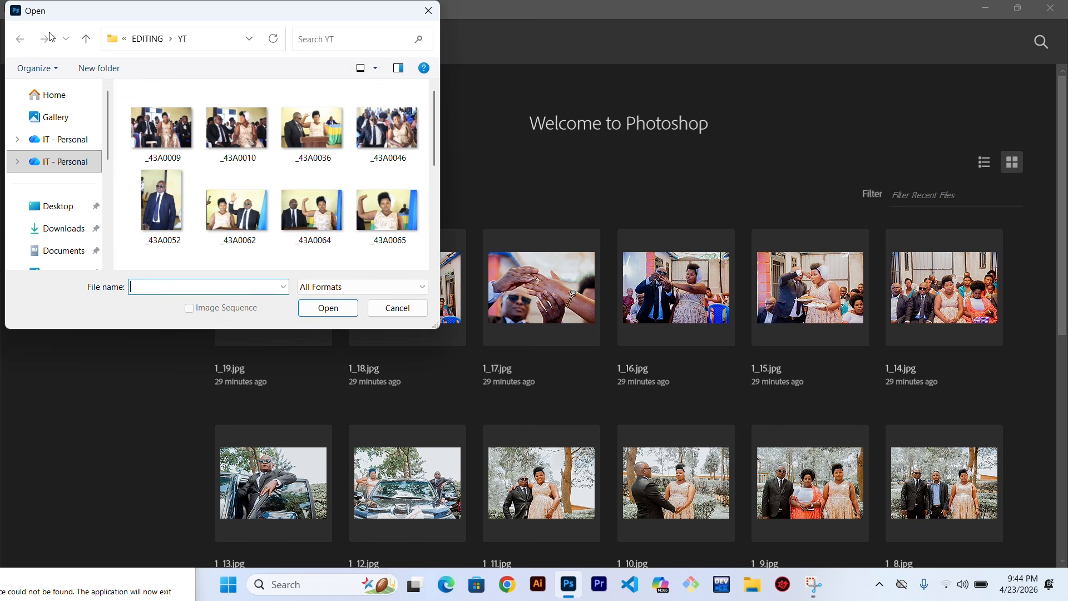
pyautogui.click(163, 139)
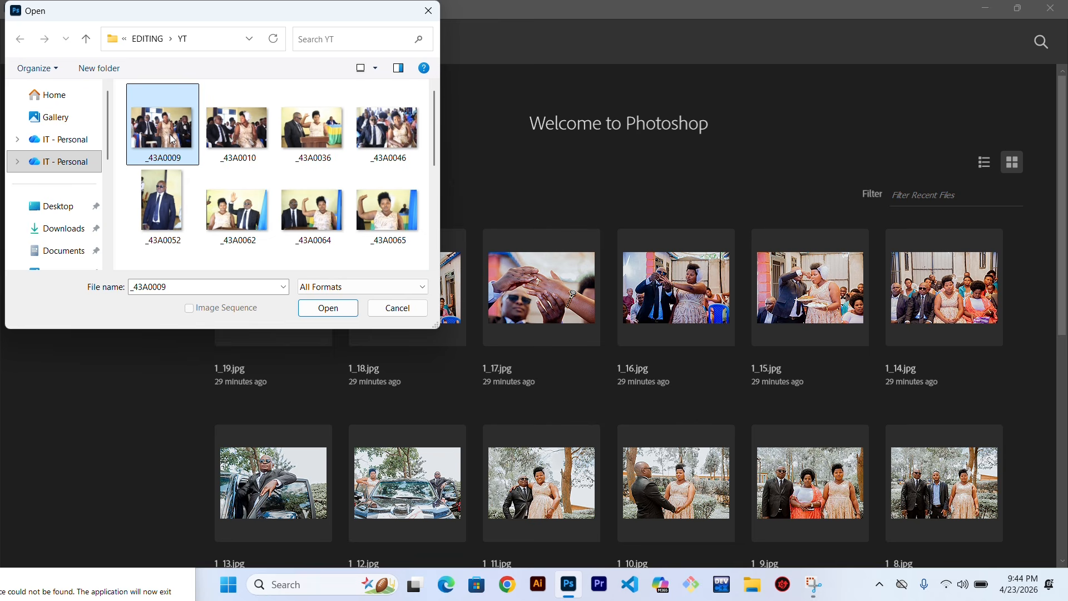
pyautogui.hotkey('ctrl', 'a')
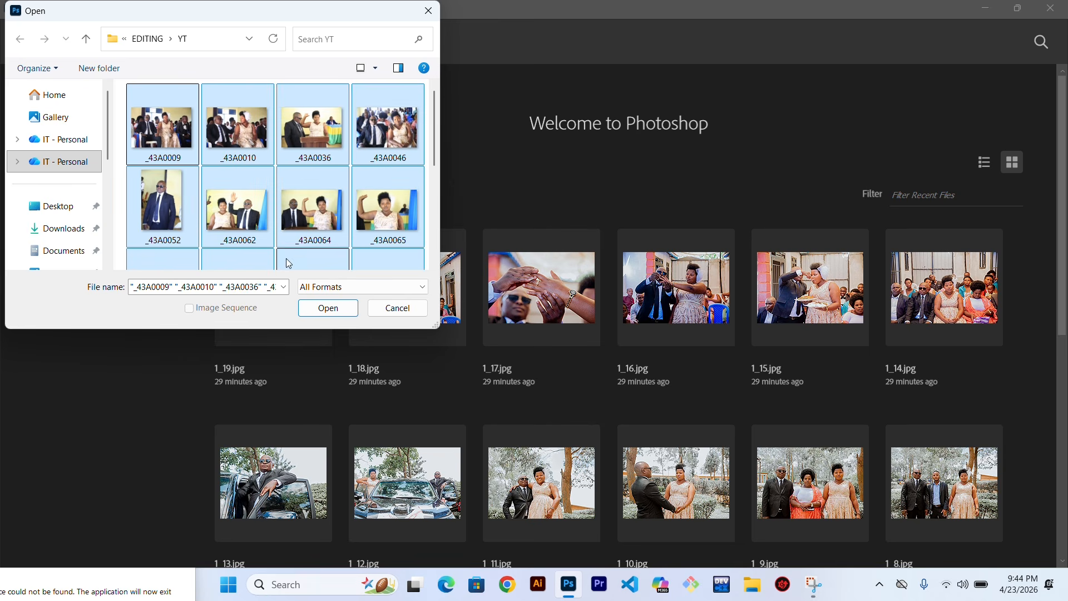
pyautogui.click(332, 309)
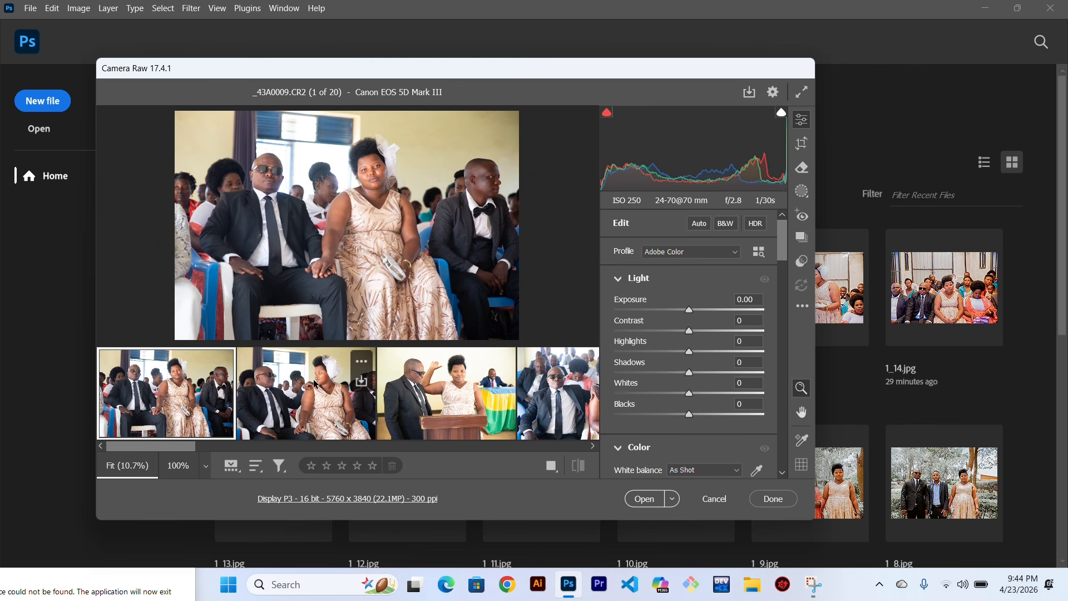
# - Load the INDOOR BRIDE 1.xmp settings onto the second photo, _43A0010.CR2
pyautogui.click(308, 360)
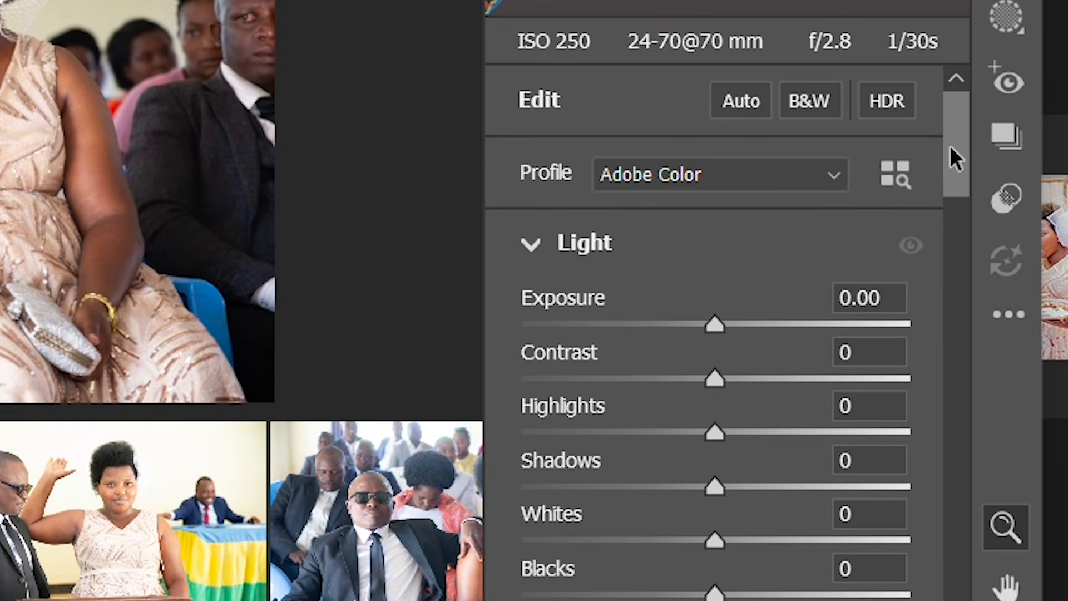
pyautogui.moveTo(949, 146); pyautogui.dragTo(932, 217)
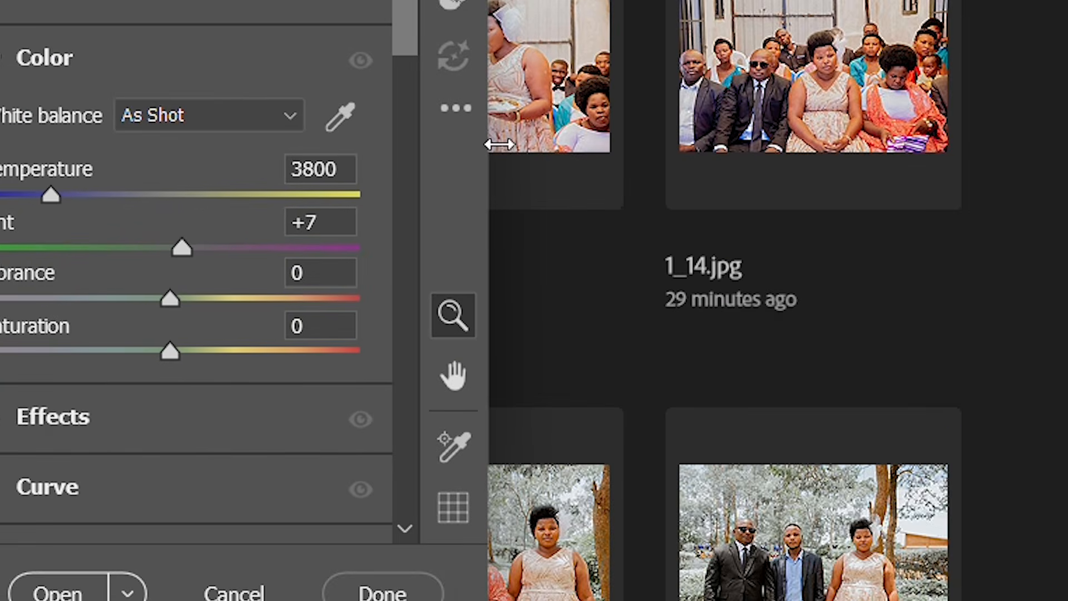
pyautogui.click(456, 108)
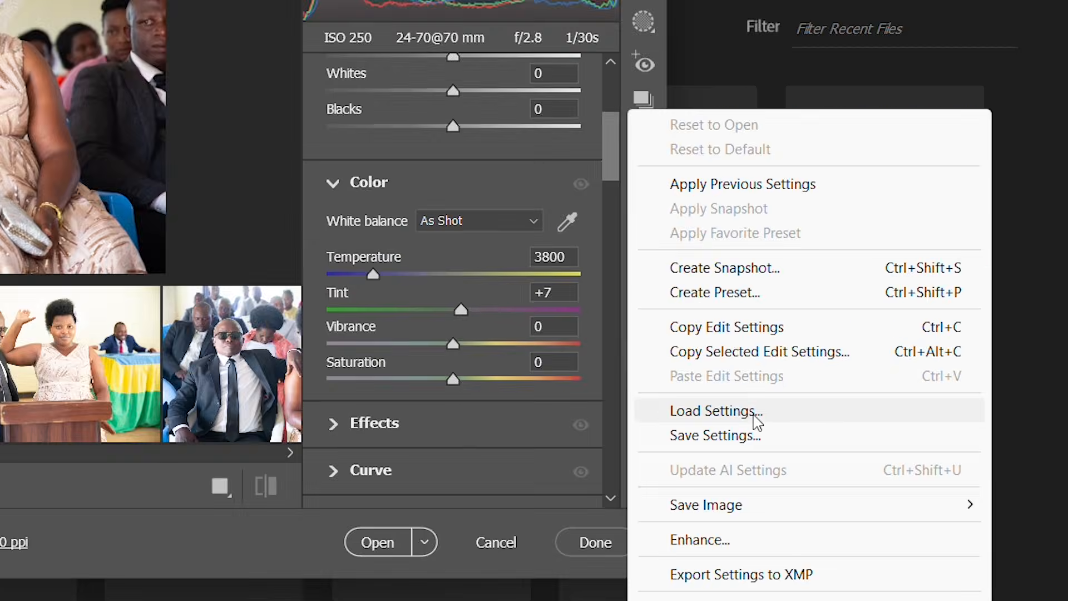
pyautogui.click(618, 403)
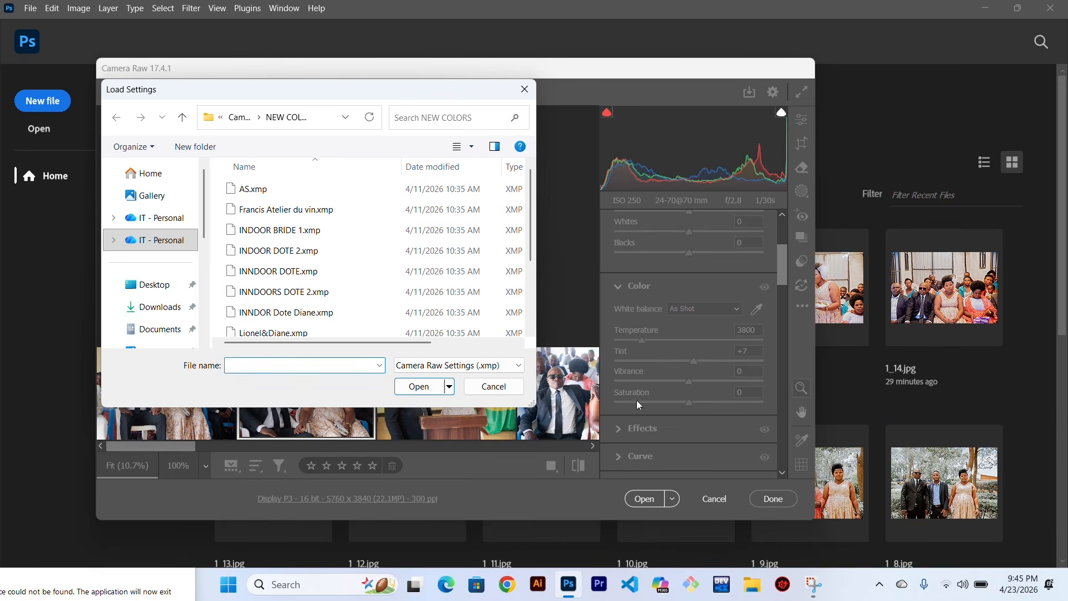
pyautogui.scroll(-2, 319, 253)
pyautogui.scroll(2, 323, 256)
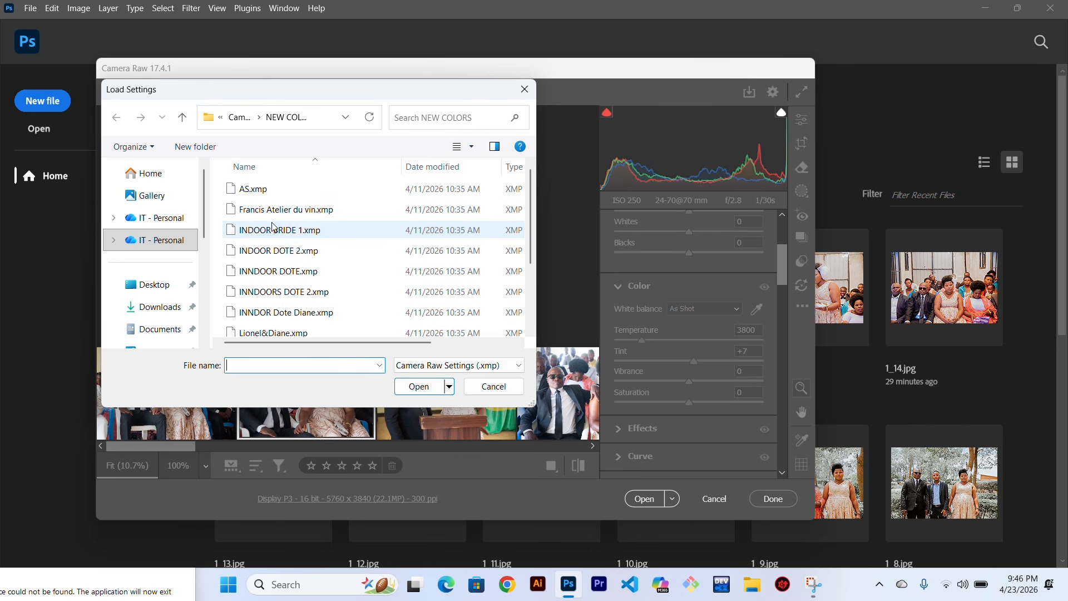
pyautogui.doubleClick(303, 231)
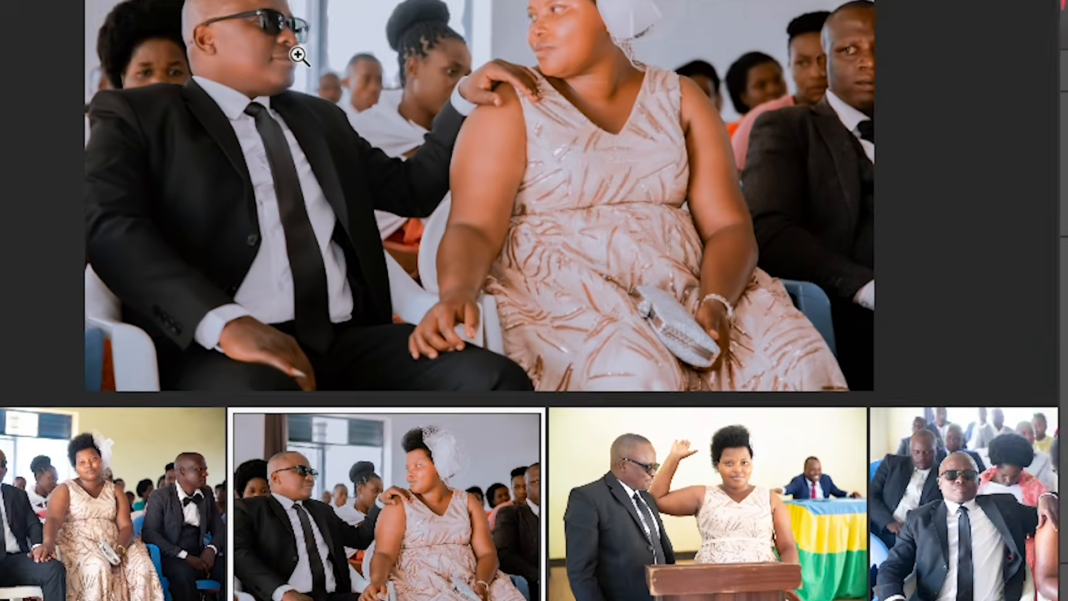
# - Check the skin detail on photo _43A0010.CR2 at 100% and set its exposure to +0.30
pyautogui.click(298, 55)
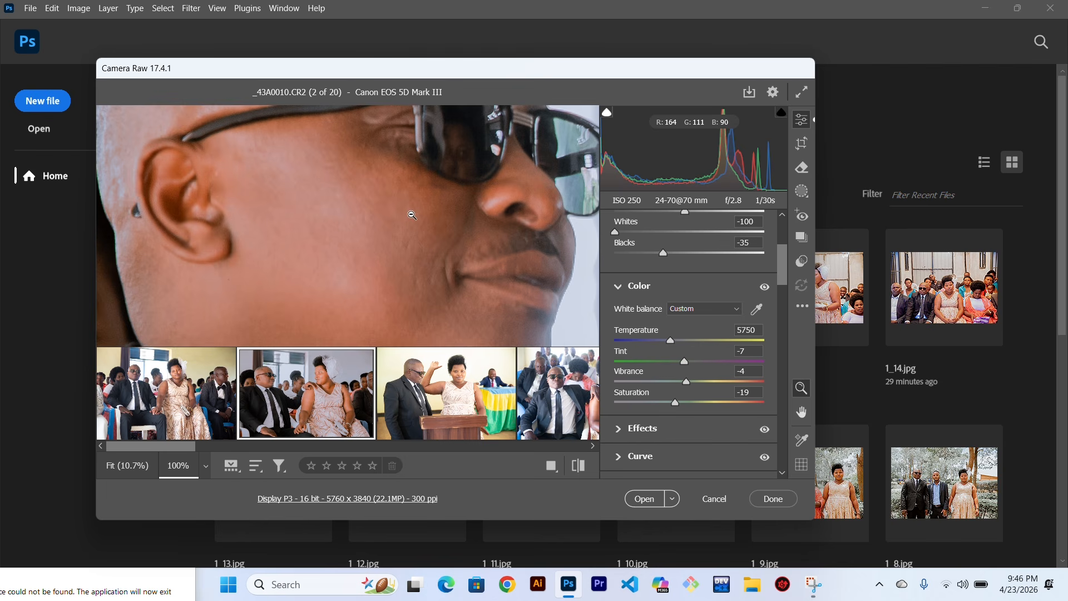
pyautogui.click(411, 215)
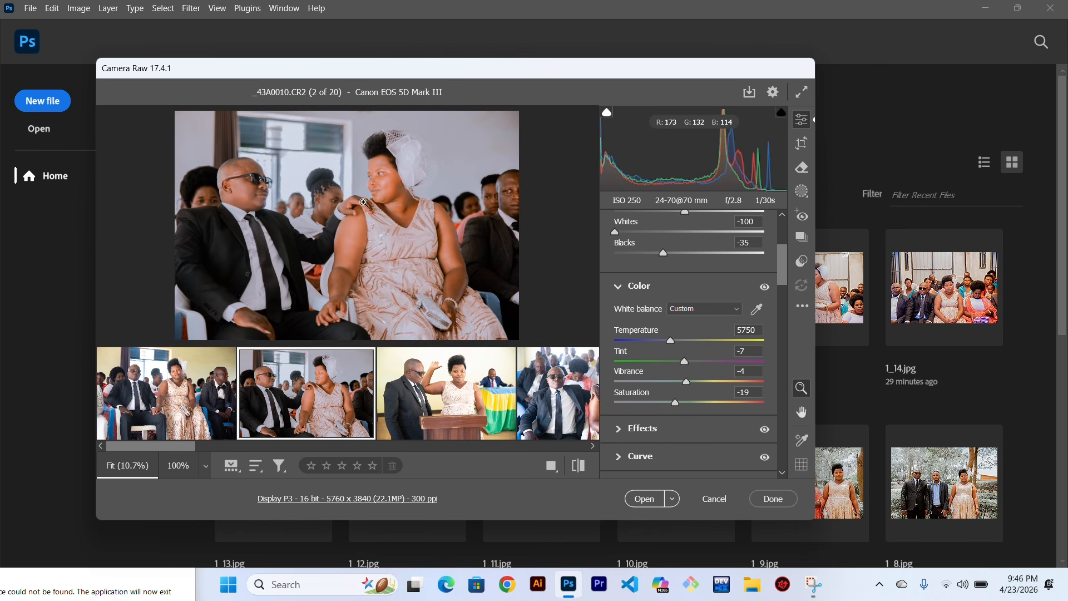
pyautogui.scroll(3, 718, 273)
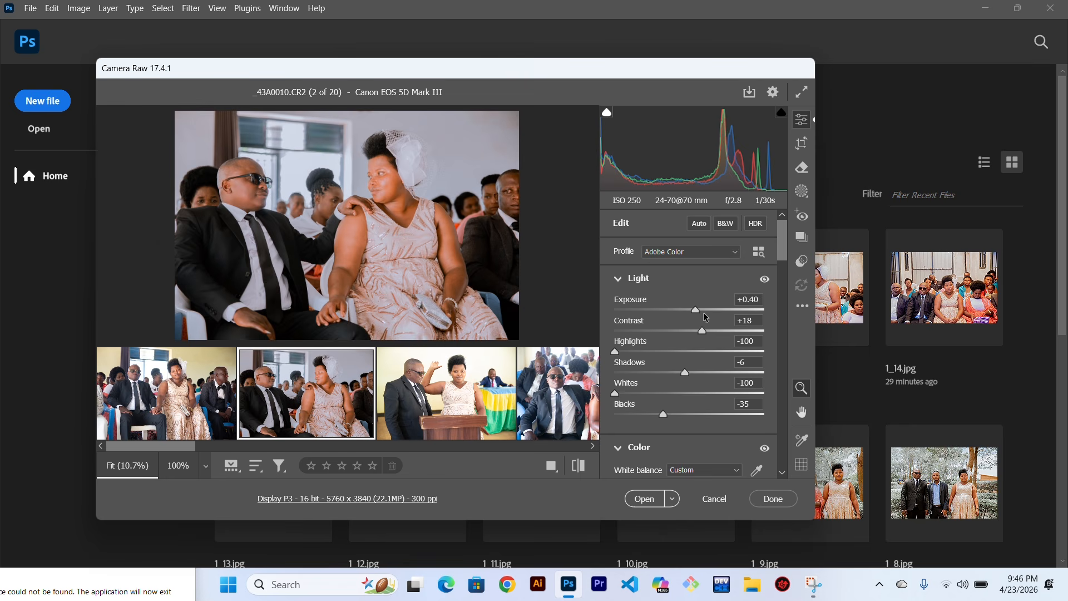
pyautogui.moveTo(696, 310)
pyautogui.mouseDown()
pyautogui.moveTo(675, 315)
pyautogui.moveTo(692, 315)
pyautogui.mouseUp()
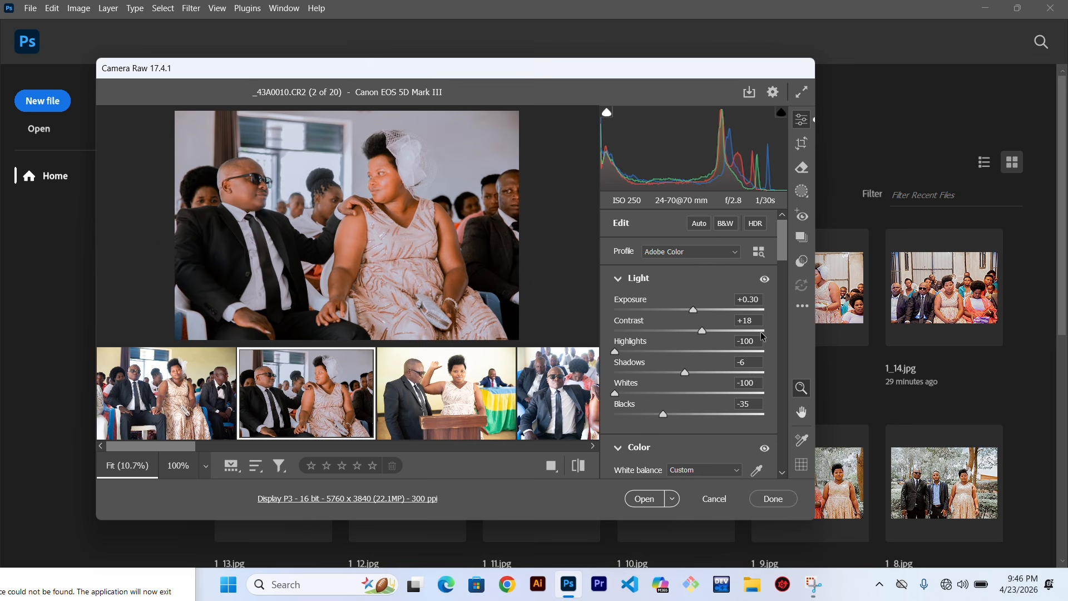
# - Review the loaded colour settings through to the calibration primaries, and compare them with the unedited photos _43A0065.CR2 and _43A0118.CR2
pyautogui.scroll(-3, 752, 337)
pyautogui.scroll(3, 752, 337)
pyautogui.scroll(-3, 752, 339)
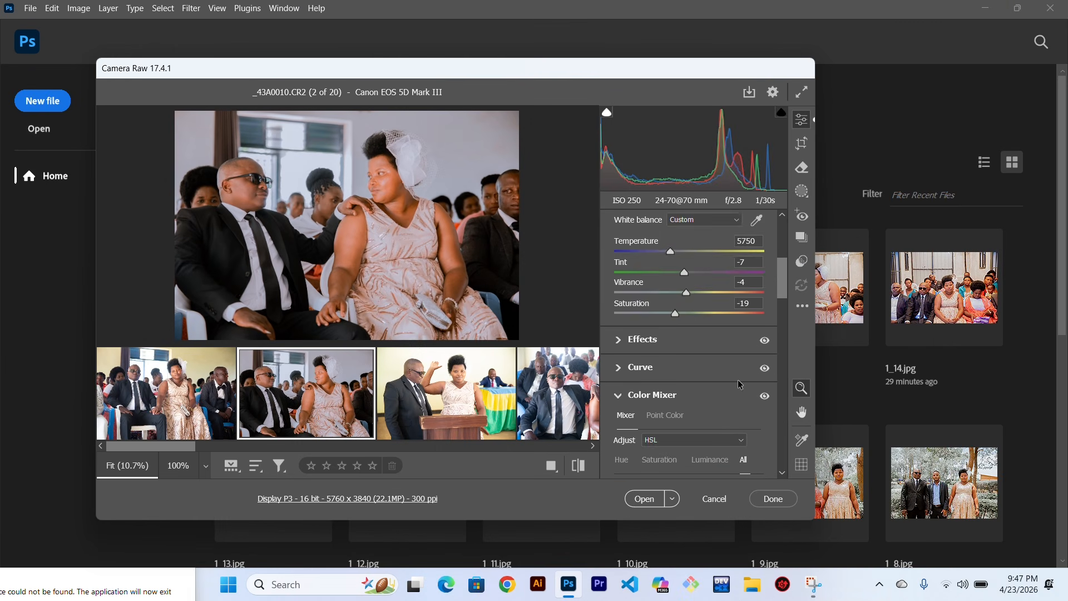
pyautogui.scroll(-5, 739, 384)
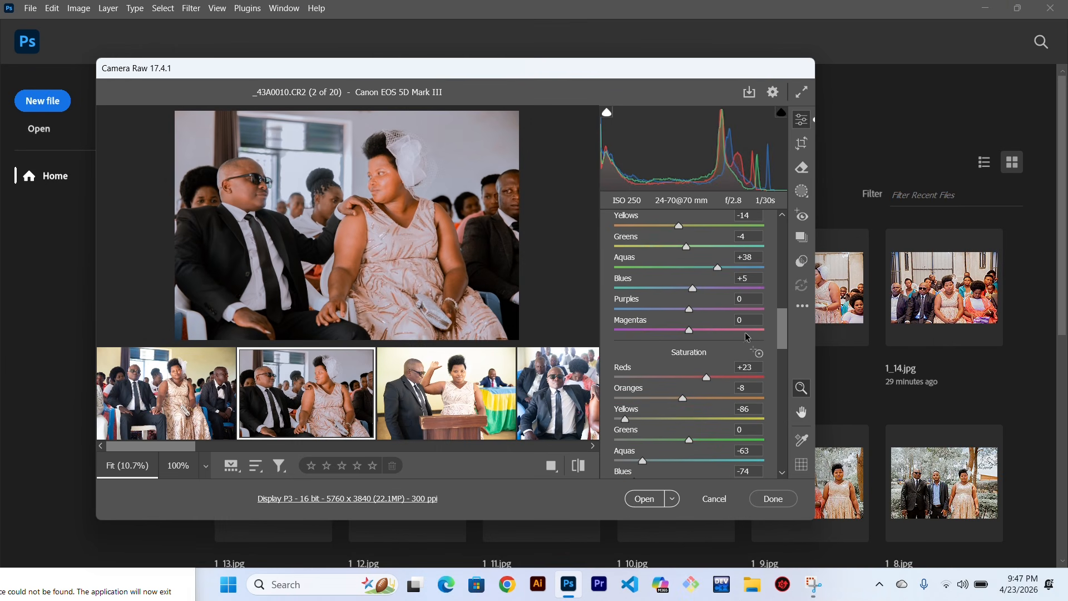
pyautogui.scroll(-3, 715, 346)
pyautogui.scroll(-5, 713, 341)
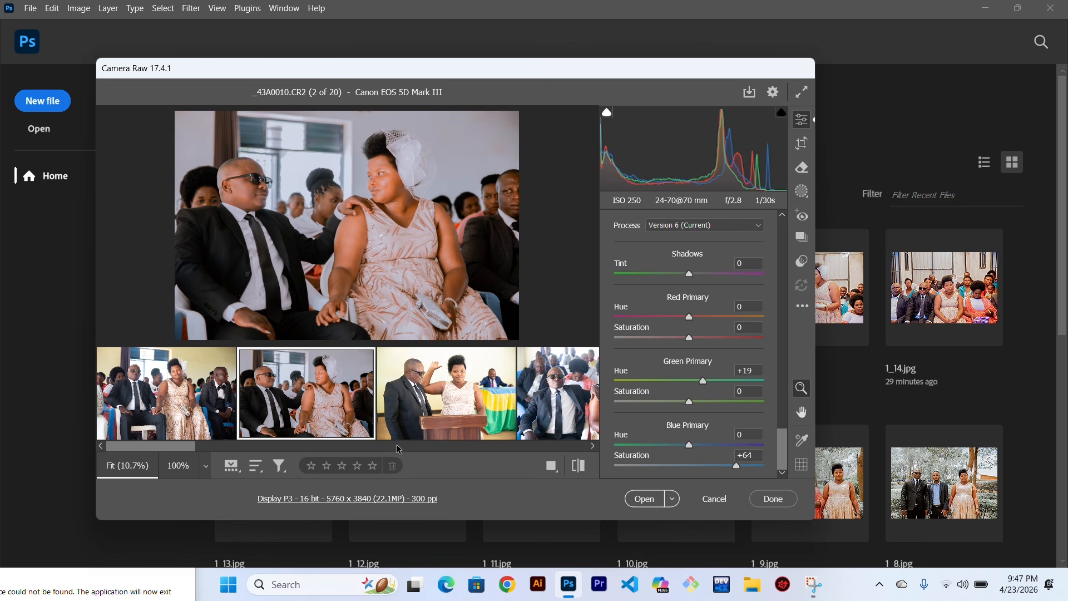
pyautogui.moveTo(185, 451); pyautogui.dragTo(291, 452)
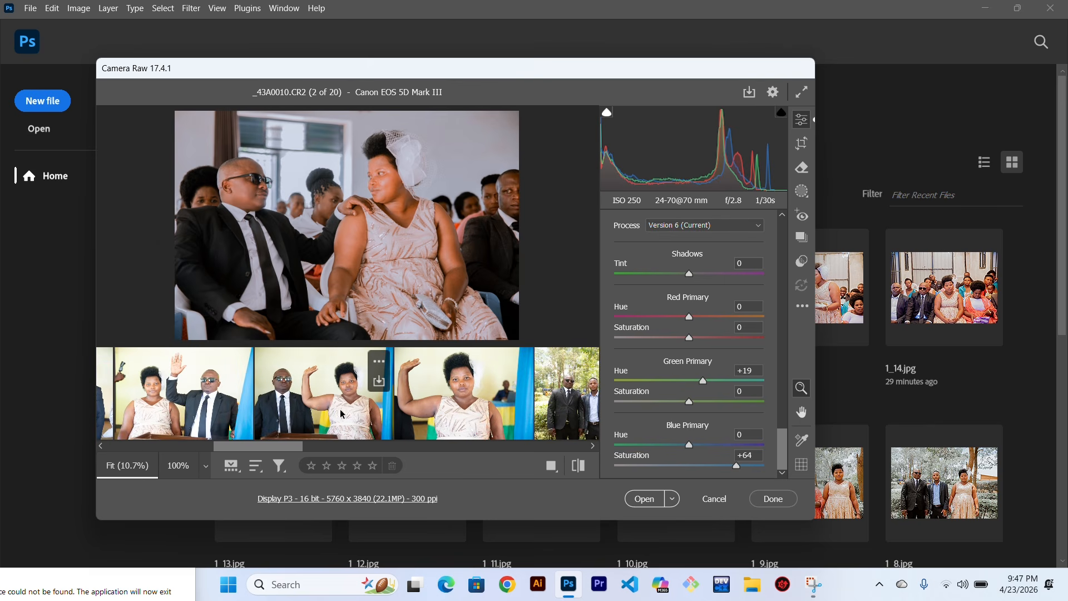
pyautogui.click(313, 404)
pyautogui.click(461, 418)
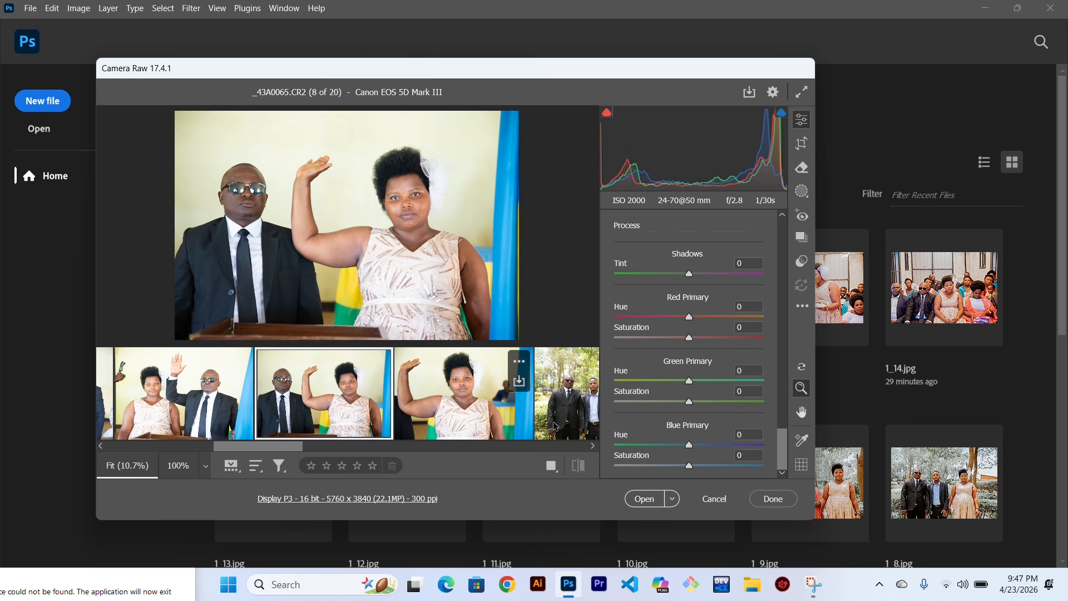
pyautogui.click(559, 420)
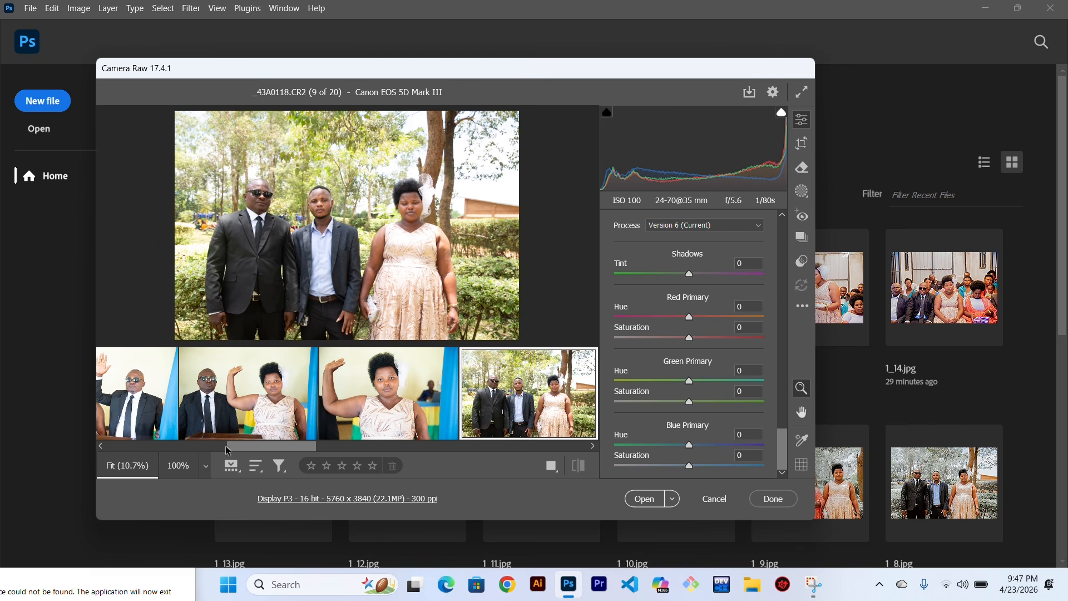
pyautogui.moveTo(242, 447); pyautogui.dragTo(108, 473)
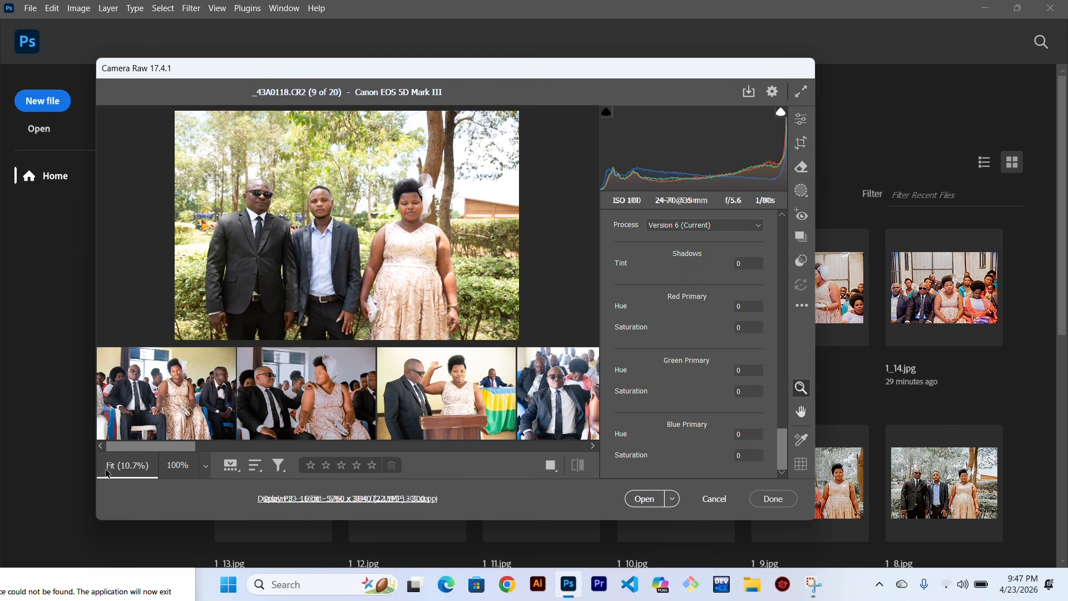
# - Make the edited photo _43A0010.CR2 active and select all the photos in the filmstrip with it
pyautogui.click(295, 407)
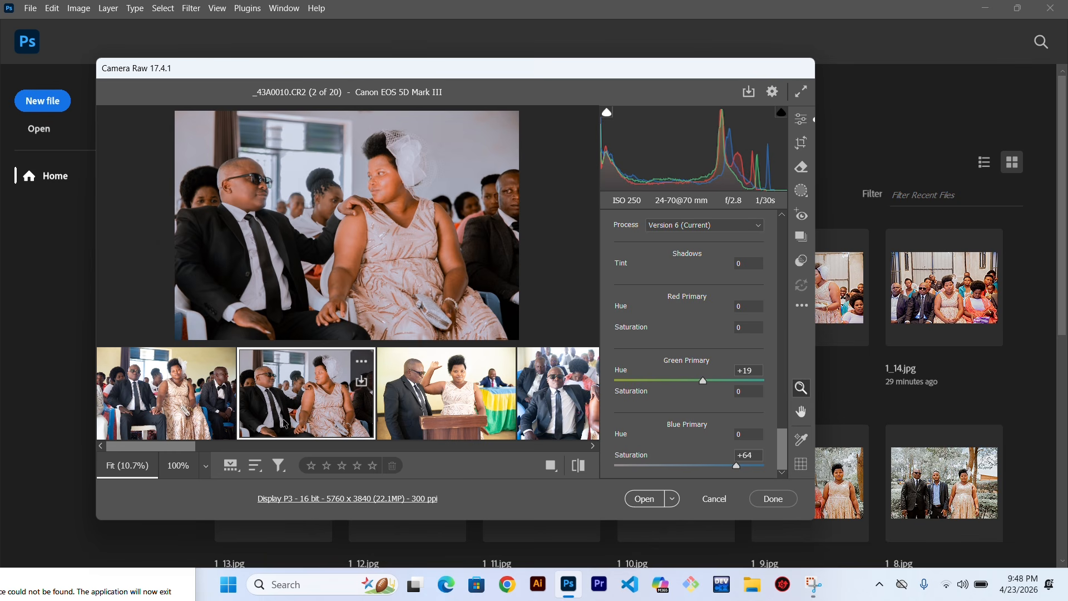
pyautogui.hotkey('ctrl', 'a')
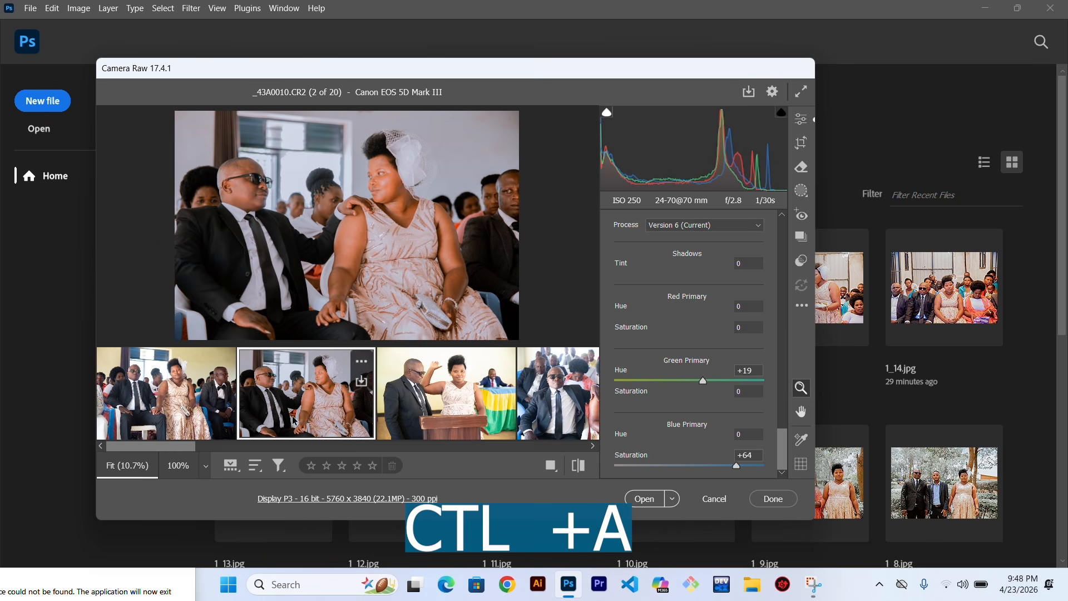
pyautogui.hotkey('ctrl', 'a')
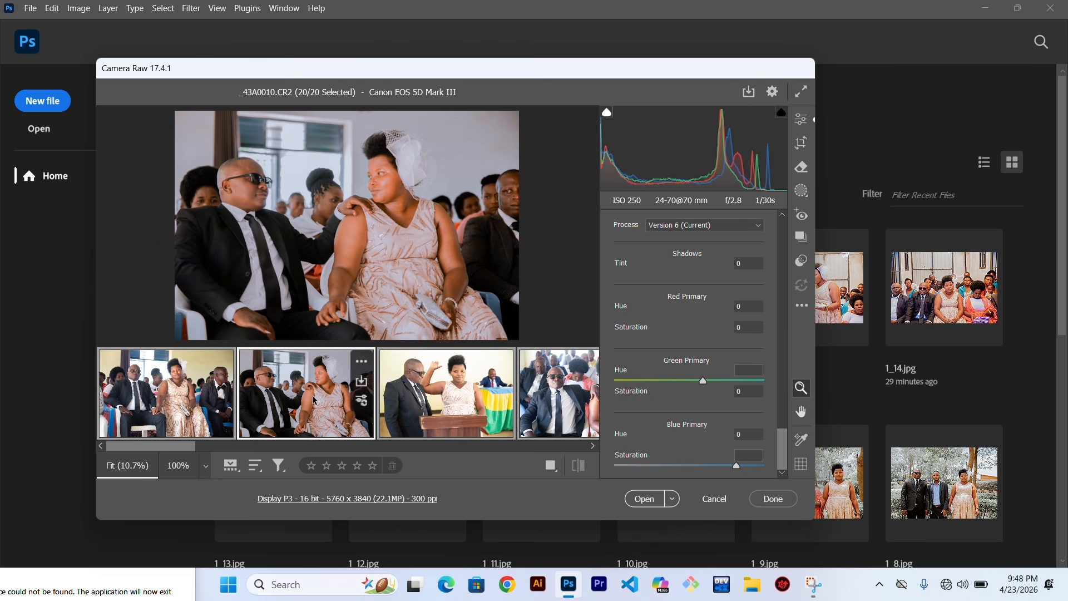
# - Open the save options for the selected photos and set the destination to the EDITING folder on Storage (D:)
pyautogui.hotkey('ctrl', 's')
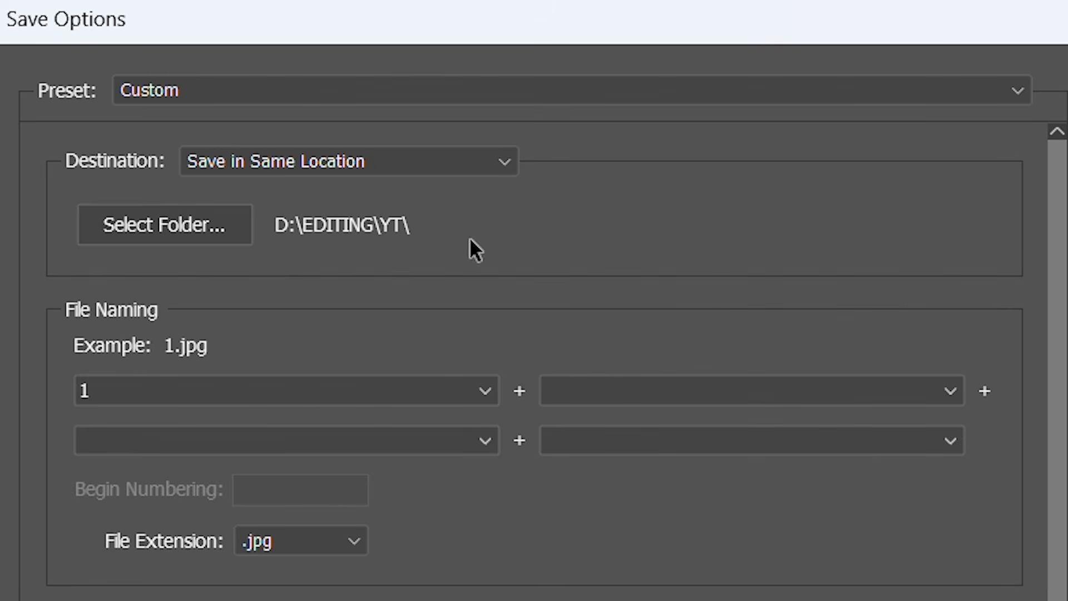
pyautogui.click(187, 222)
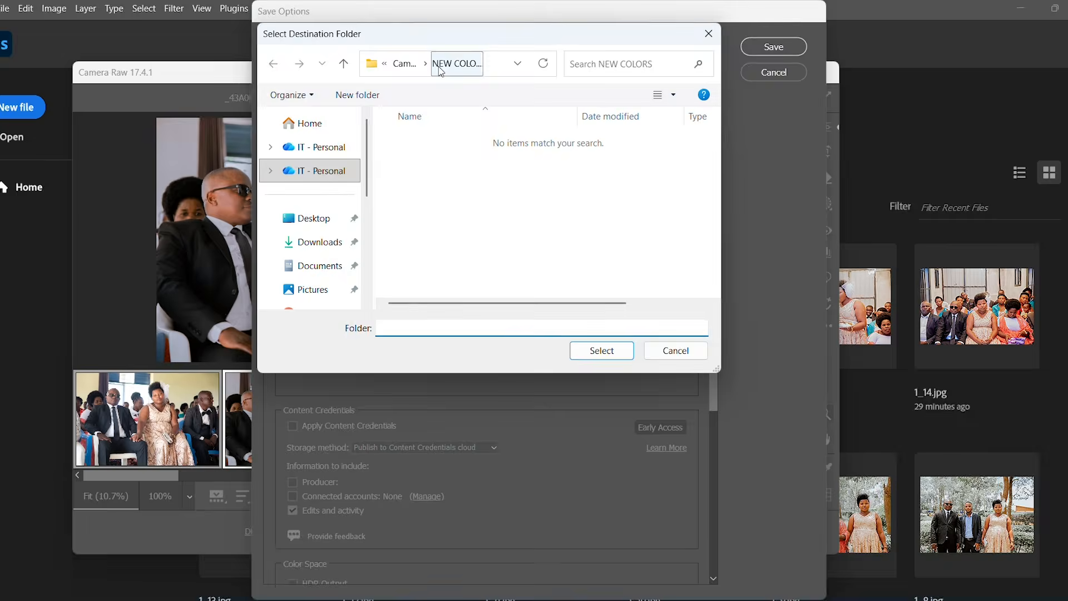
pyautogui.click(461, 117)
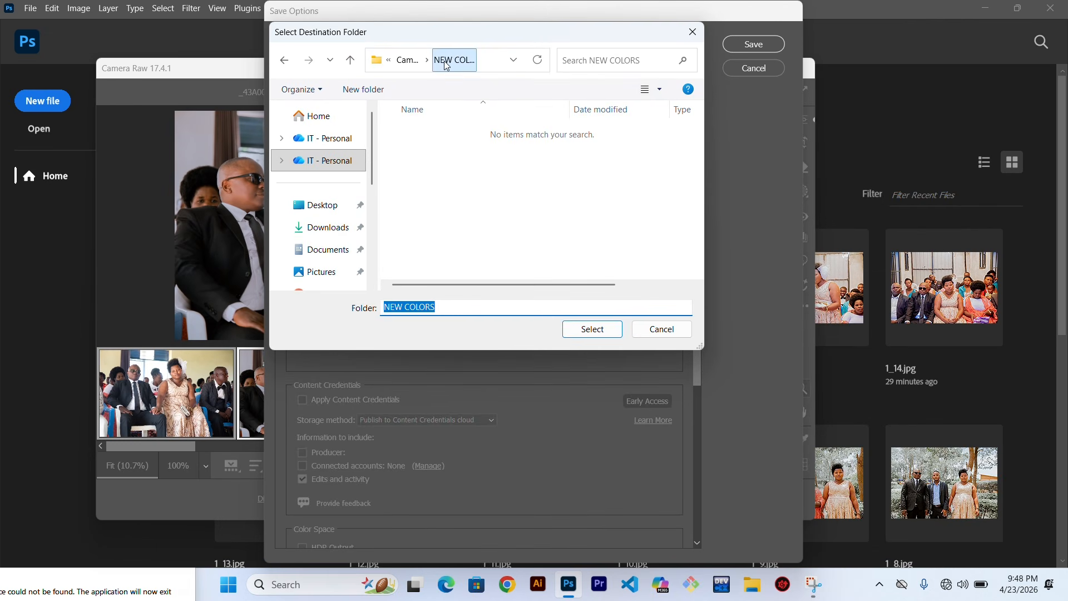
pyautogui.click(408, 61)
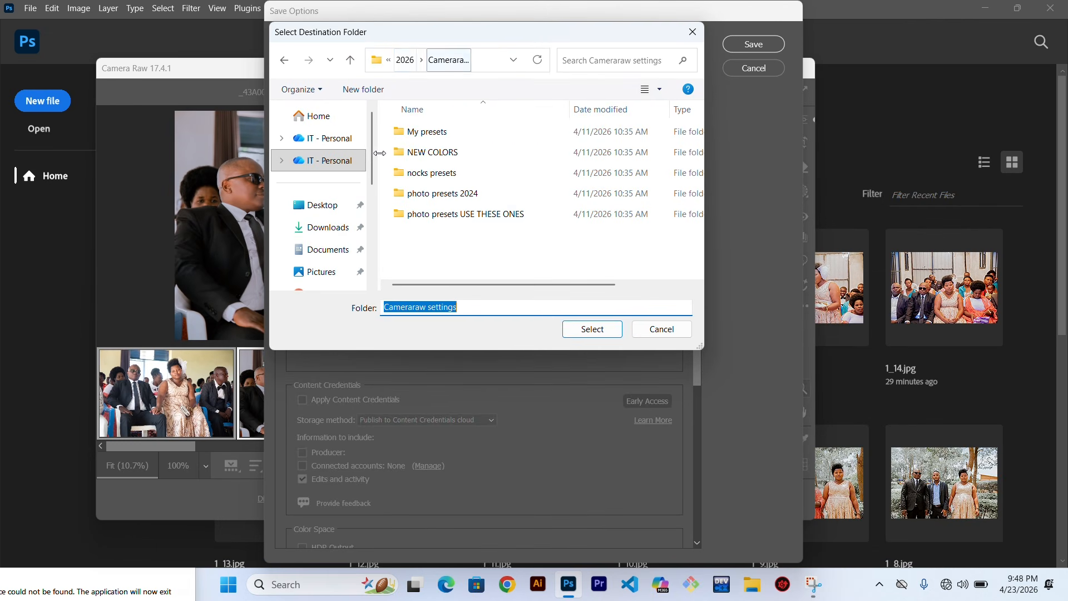
pyautogui.scroll(-5, 339, 273)
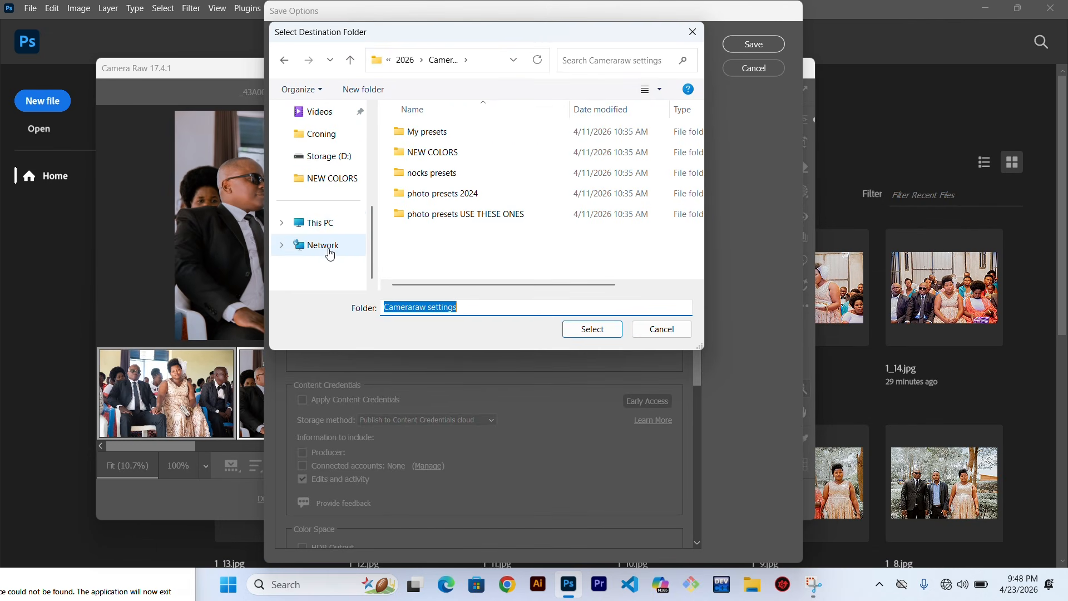
pyautogui.click(326, 225)
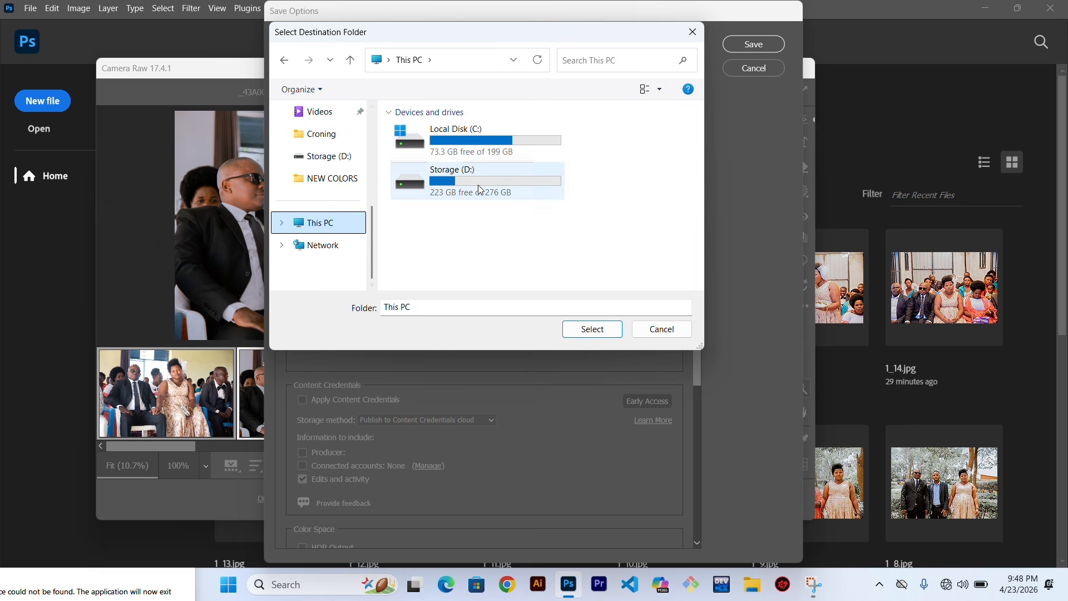
pyautogui.click(479, 185)
pyautogui.doubleClick(478, 184)
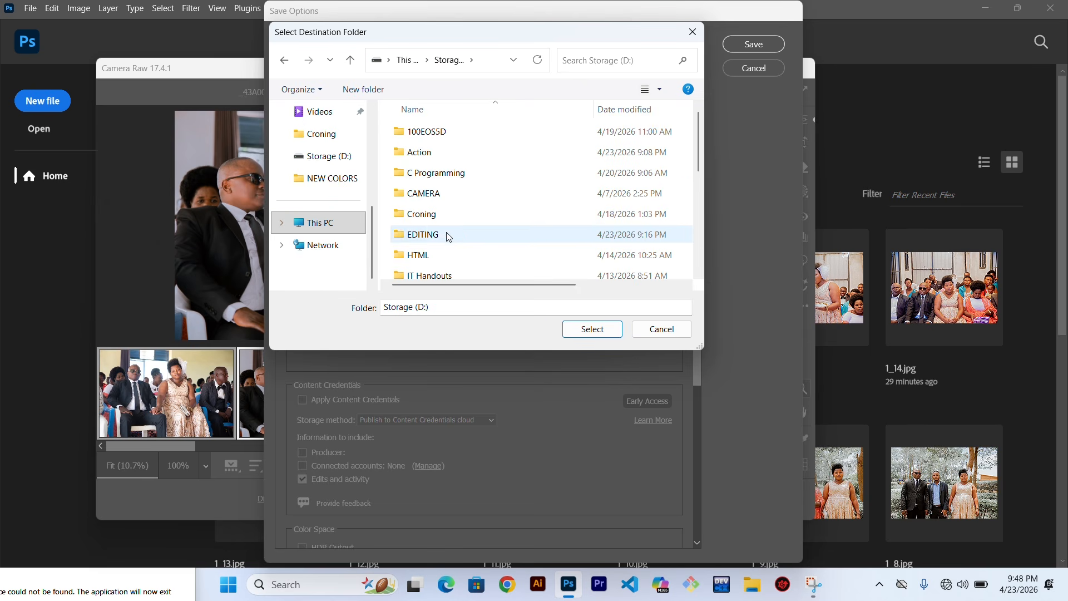
pyautogui.doubleClick(428, 235)
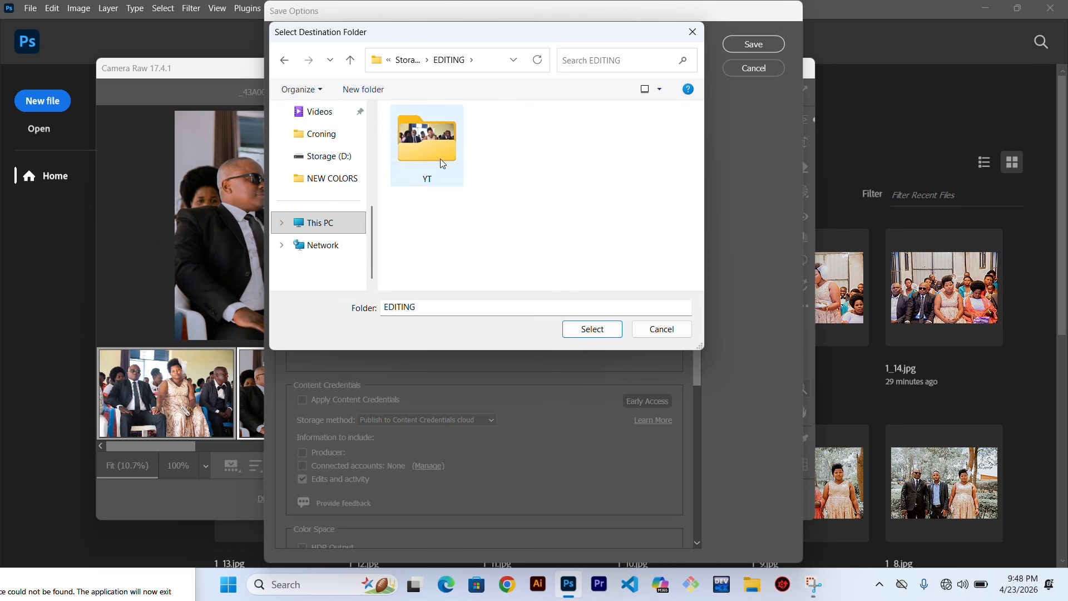
pyautogui.click(596, 332)
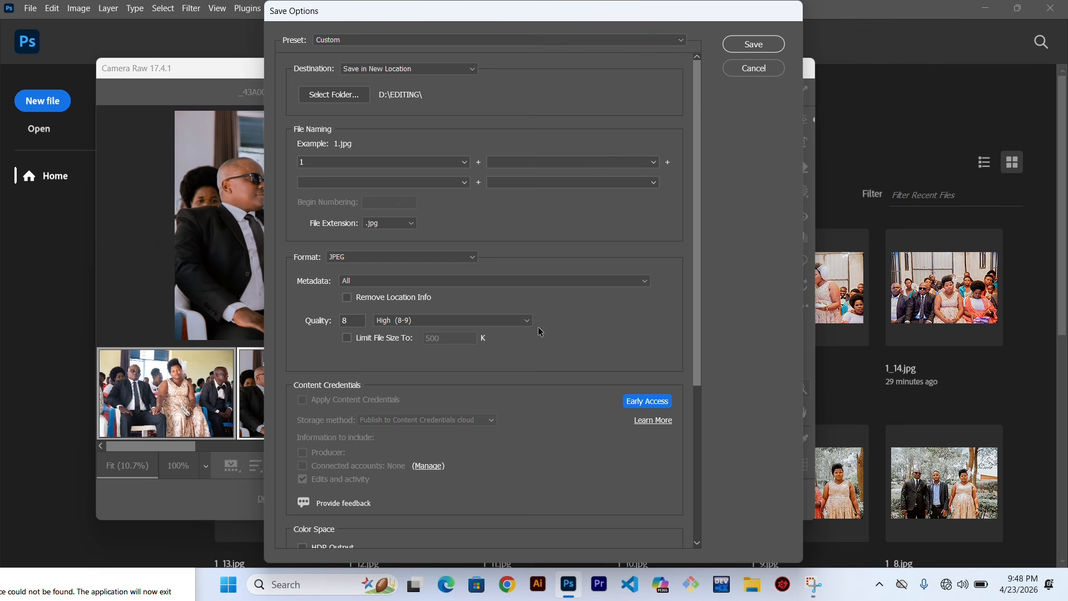
# - Set the base file name for the saved photos to UBUKWE and close the save options without saving
pyautogui.click(344, 161)
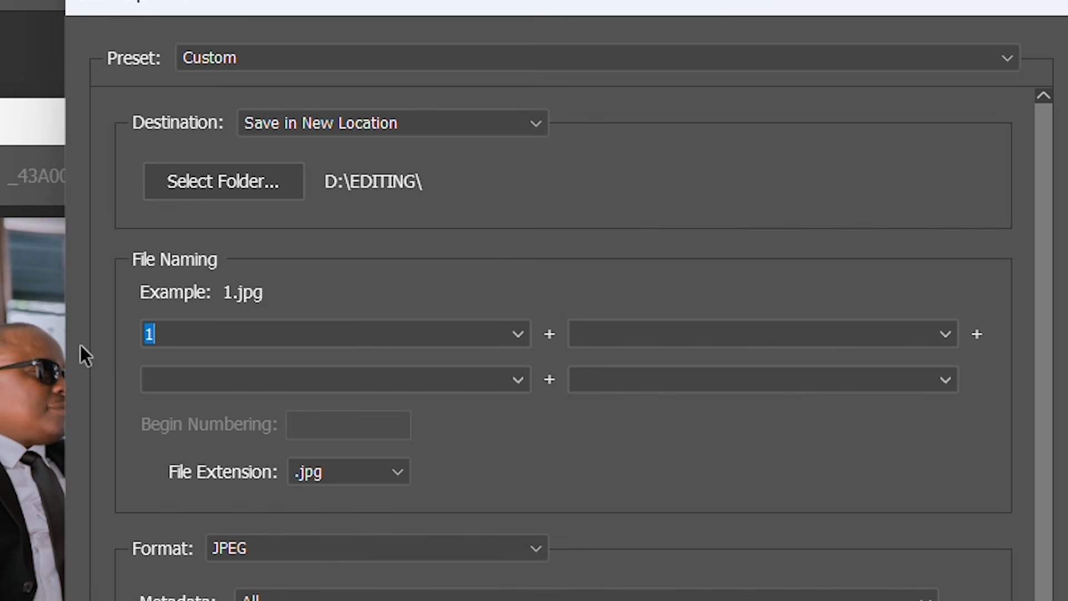
pyautogui.write('UBU')
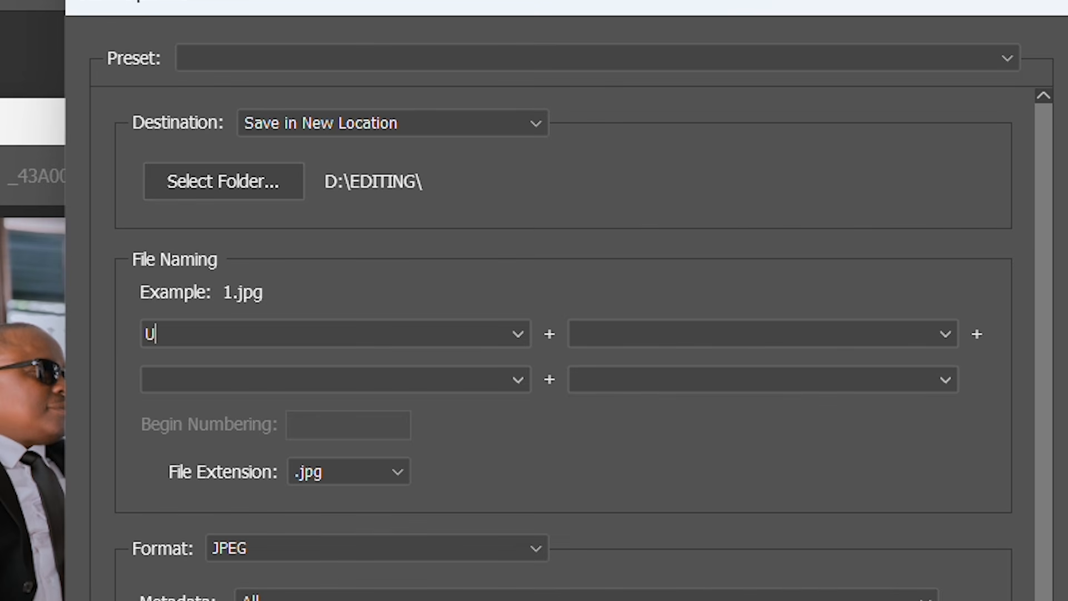
pyautogui.write('KWE')
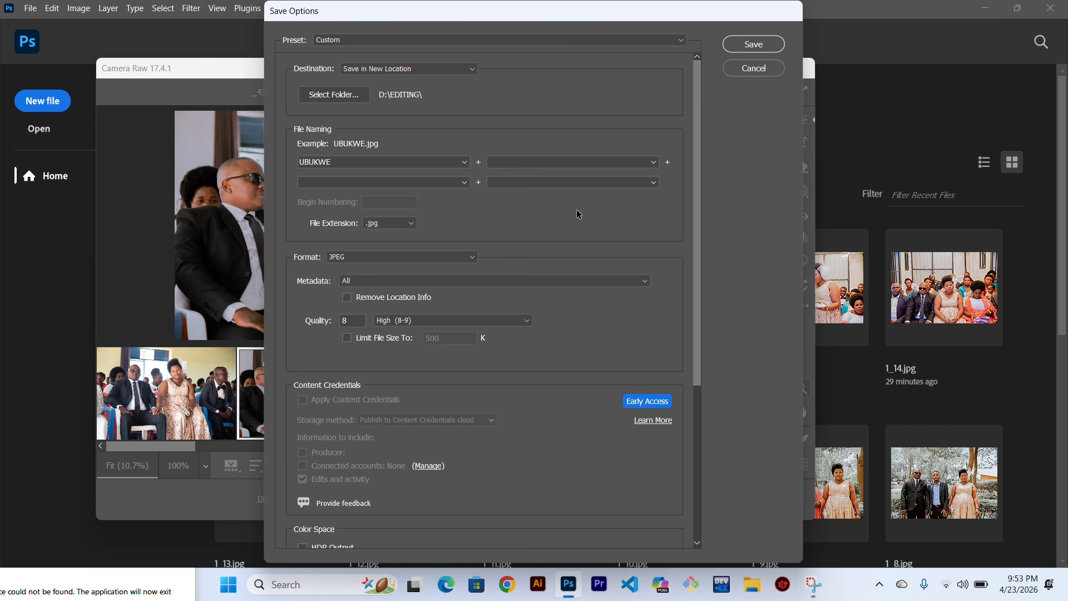
pyautogui.click(754, 68)
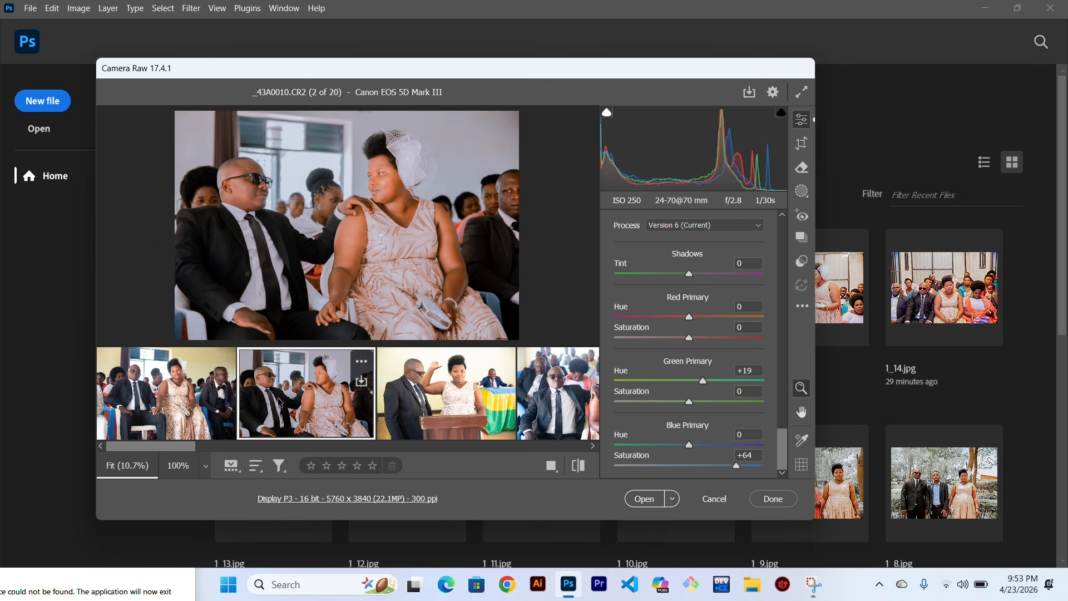
# - Select all photos with _43A0010.CR2 active and synchronize its settings to them using the Default subset
pyautogui.hotkey('alt', 's')
pyautogui.hotkey('ctrl', 'a')
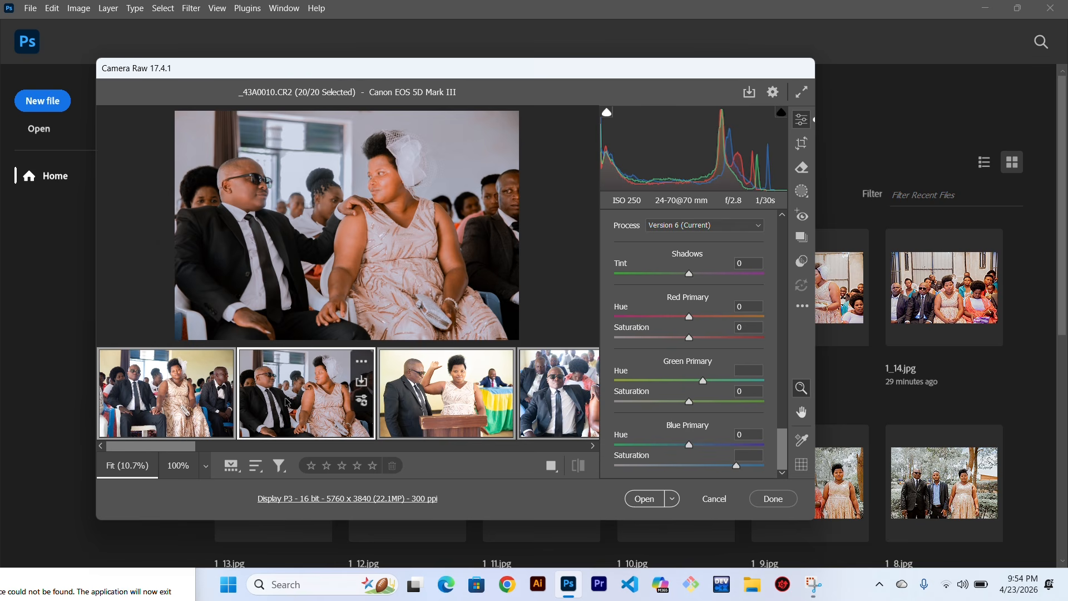
pyautogui.hotkey('alt', 's')
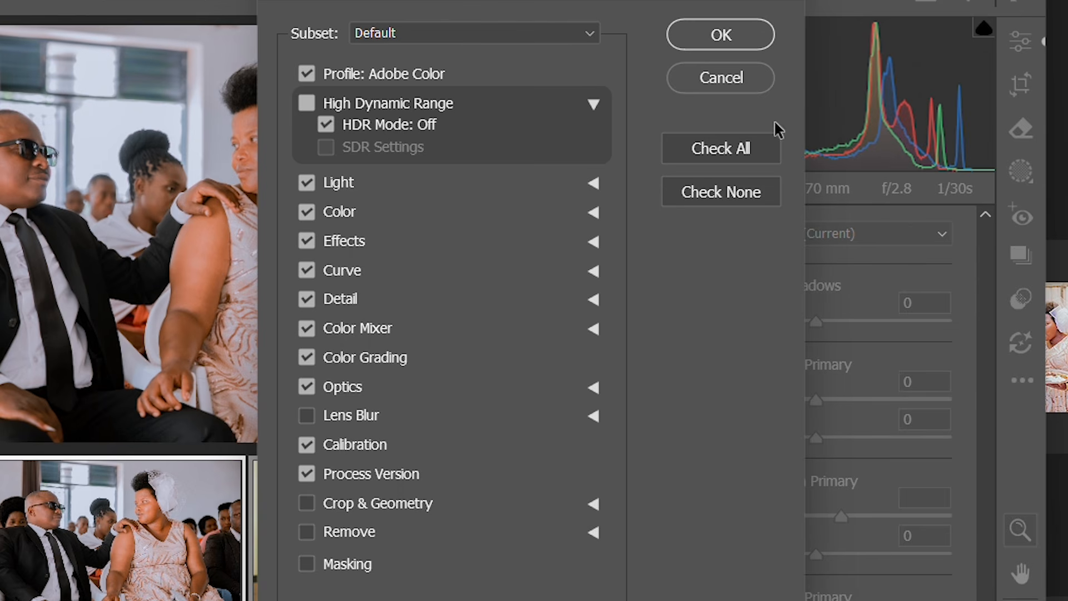
pyautogui.click(744, 40)
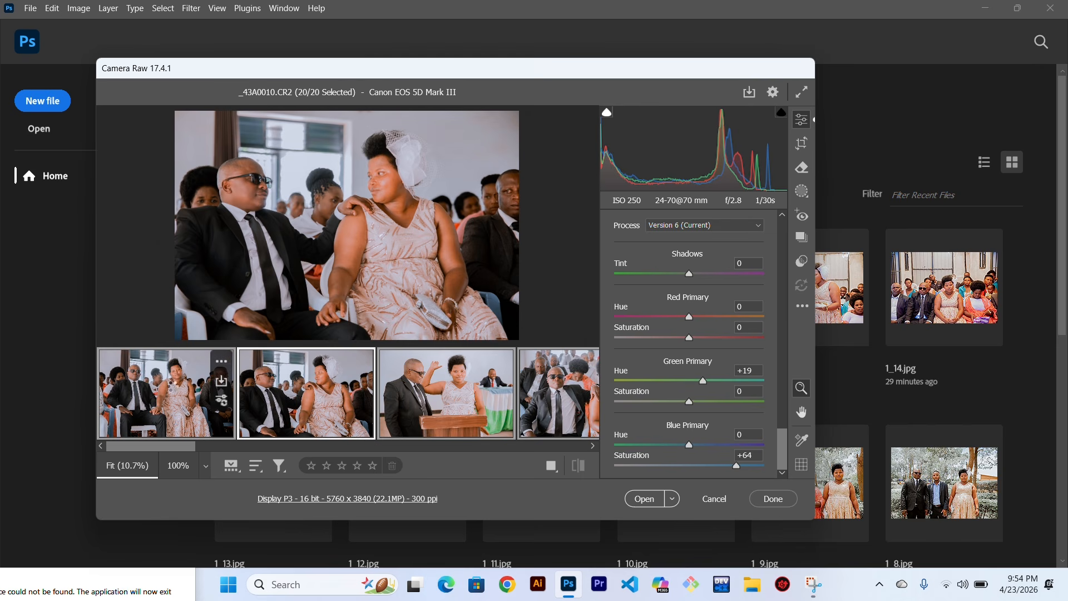
# - Check the synchronized colours on photos _43A0009.CR2 through _43A0065.CR2 and on the last two, _43A0237.CR2 and _43A0230.CR2
pyautogui.click(175, 389)
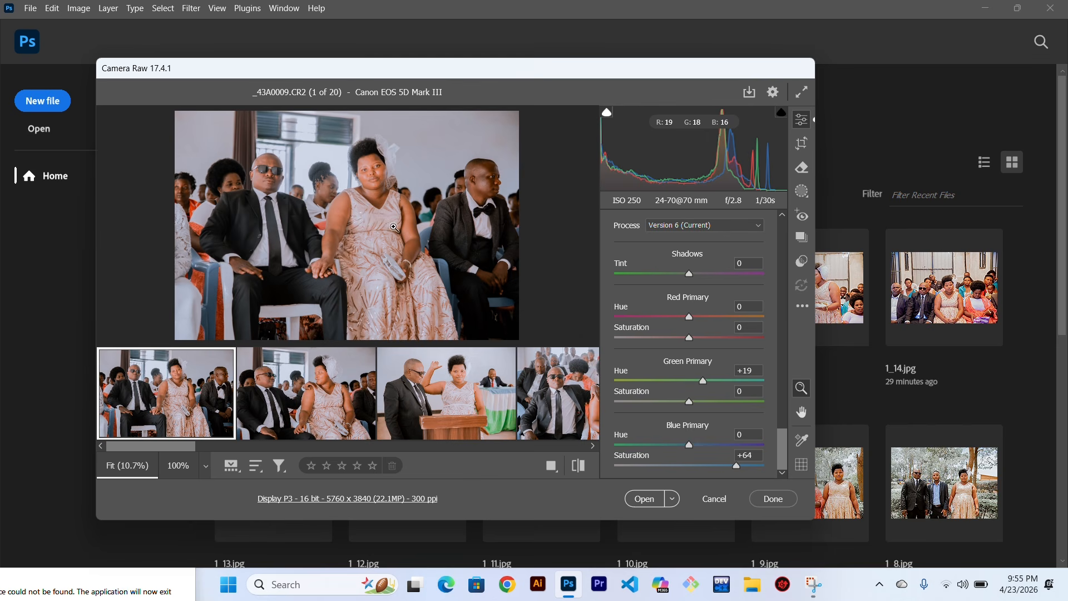
pyautogui.click(341, 465)
pyautogui.click(322, 410)
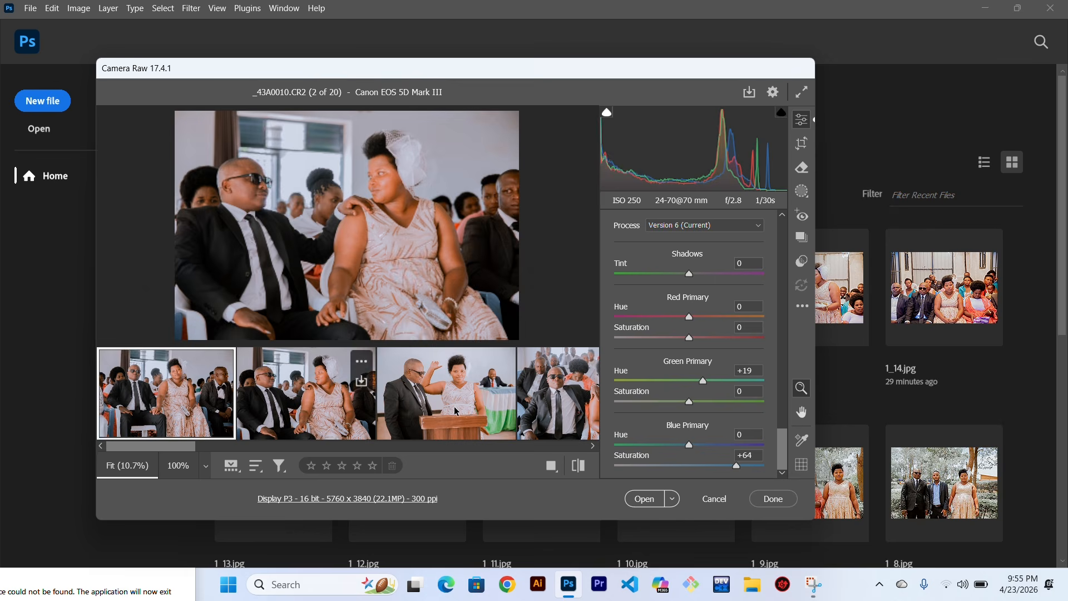
pyautogui.click(455, 405)
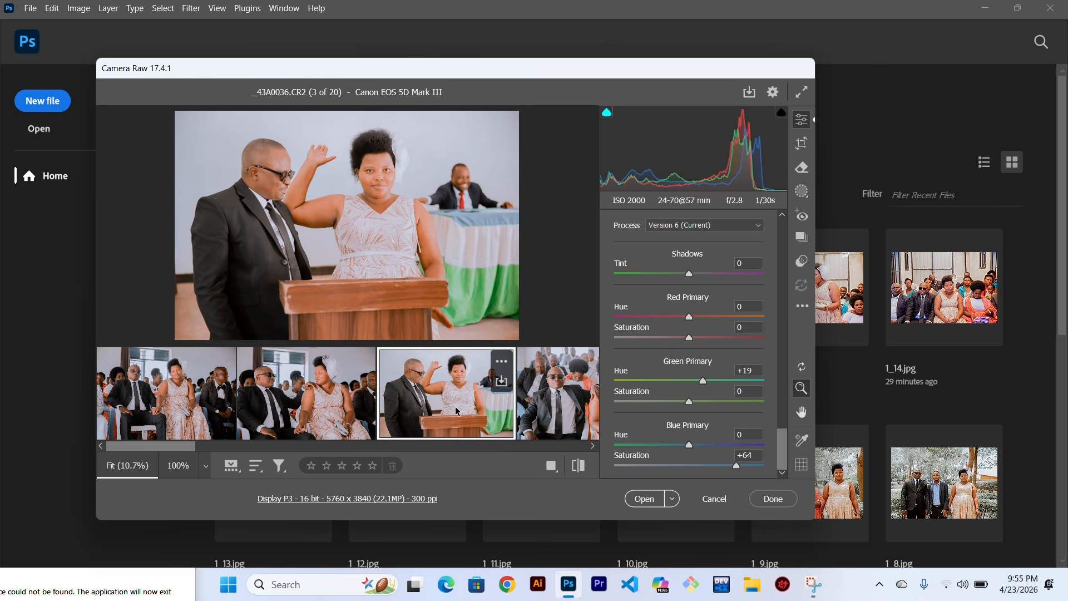
pyautogui.click(573, 405)
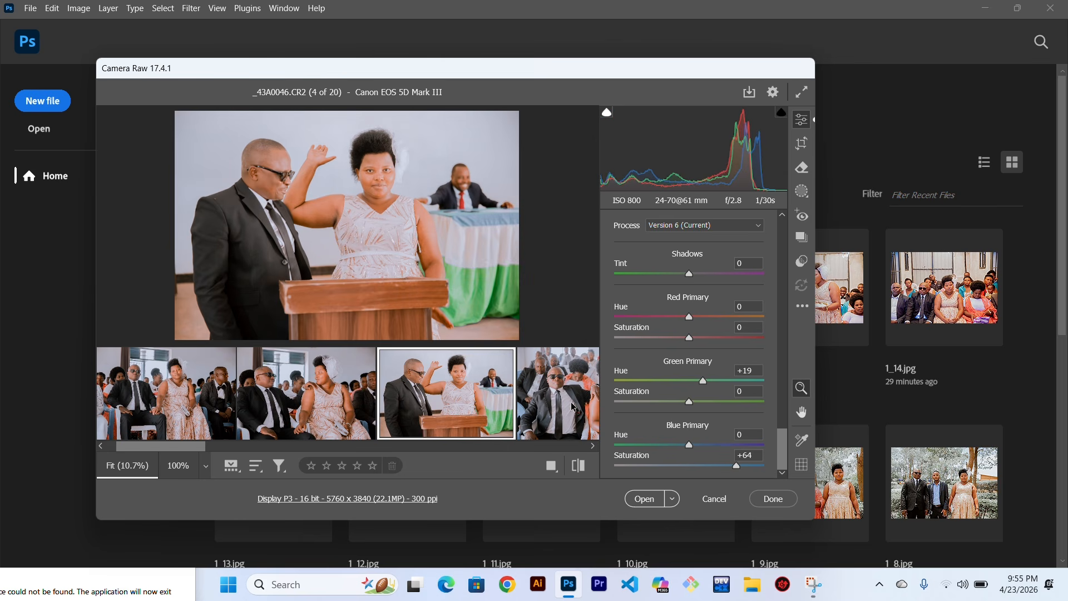
pyautogui.moveTo(172, 448); pyautogui.dragTo(268, 468)
pyautogui.click(186, 409)
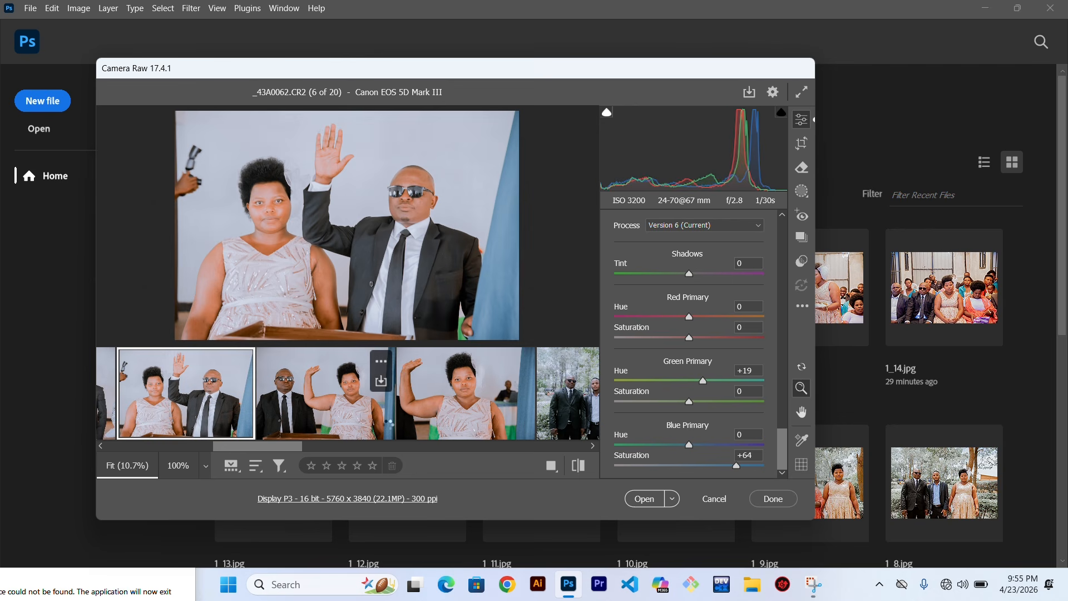
pyautogui.click(324, 410)
pyautogui.click(462, 415)
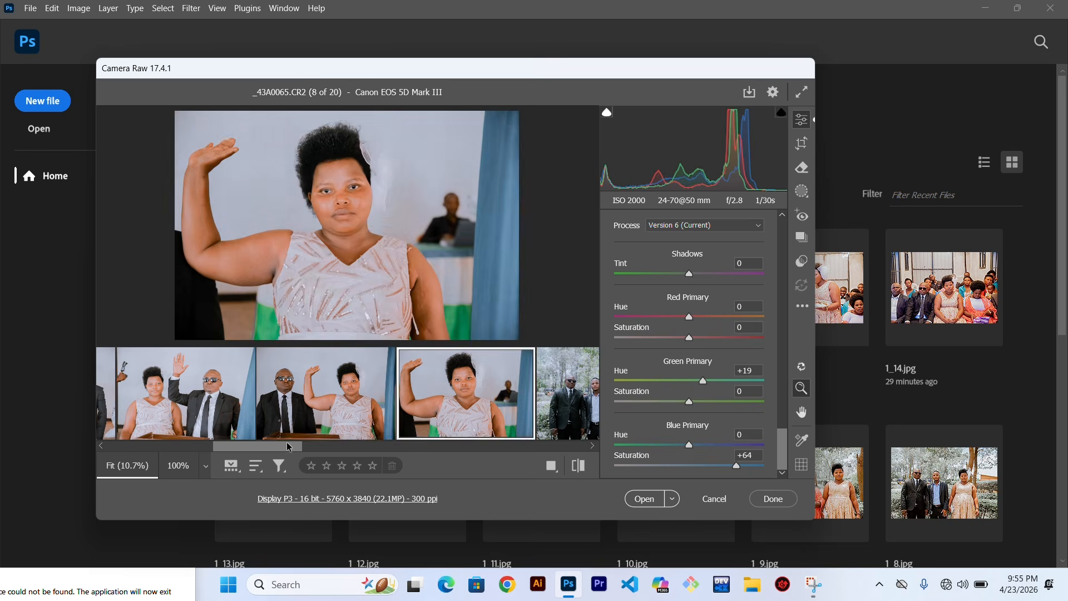
pyautogui.moveTo(289, 448); pyautogui.dragTo(576, 475)
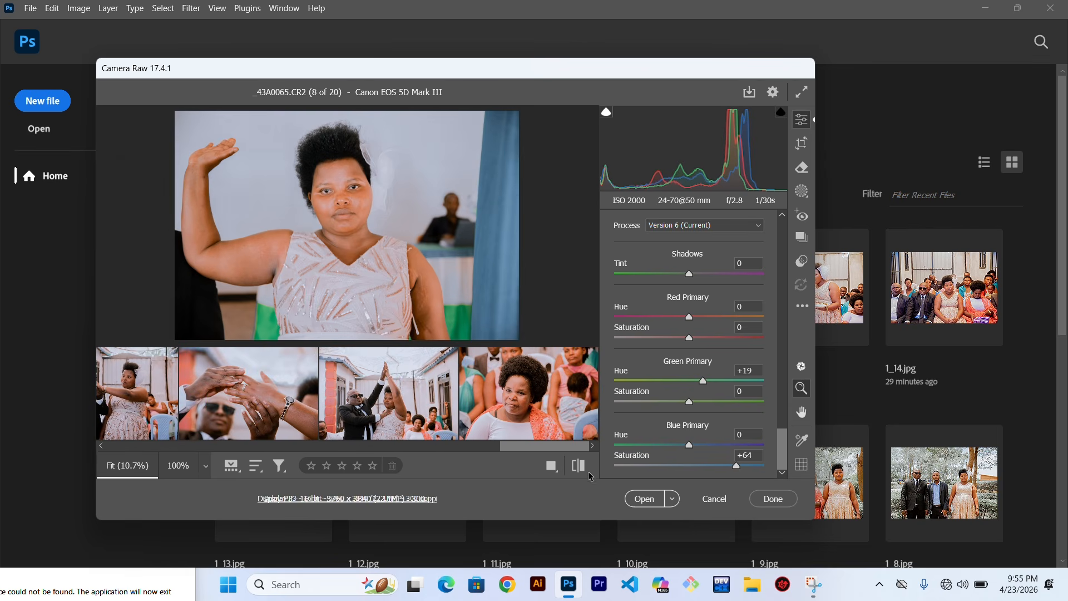
pyautogui.click(525, 413)
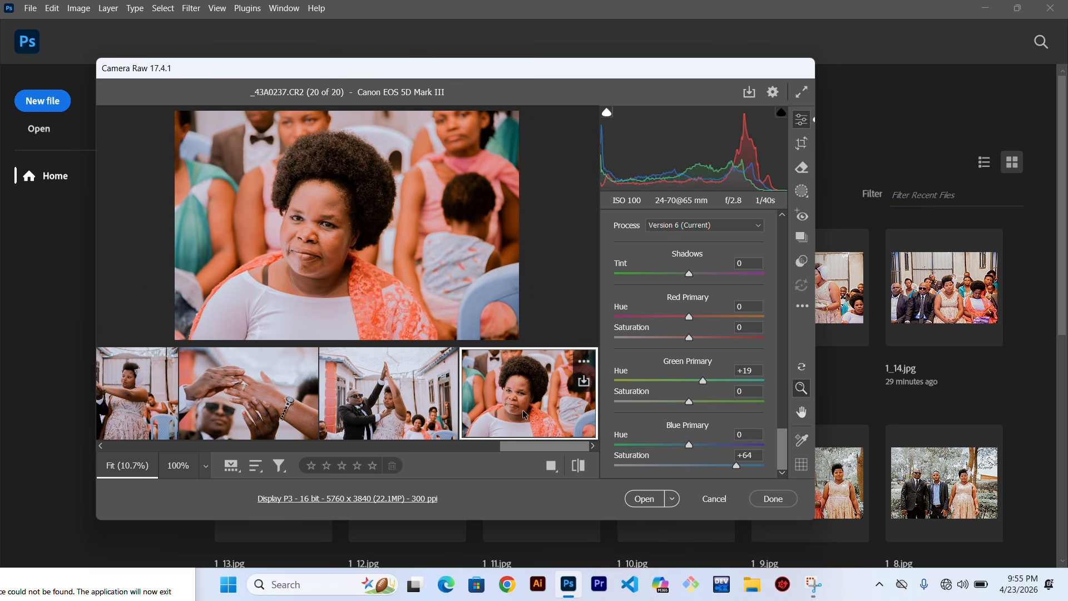
pyautogui.click(405, 410)
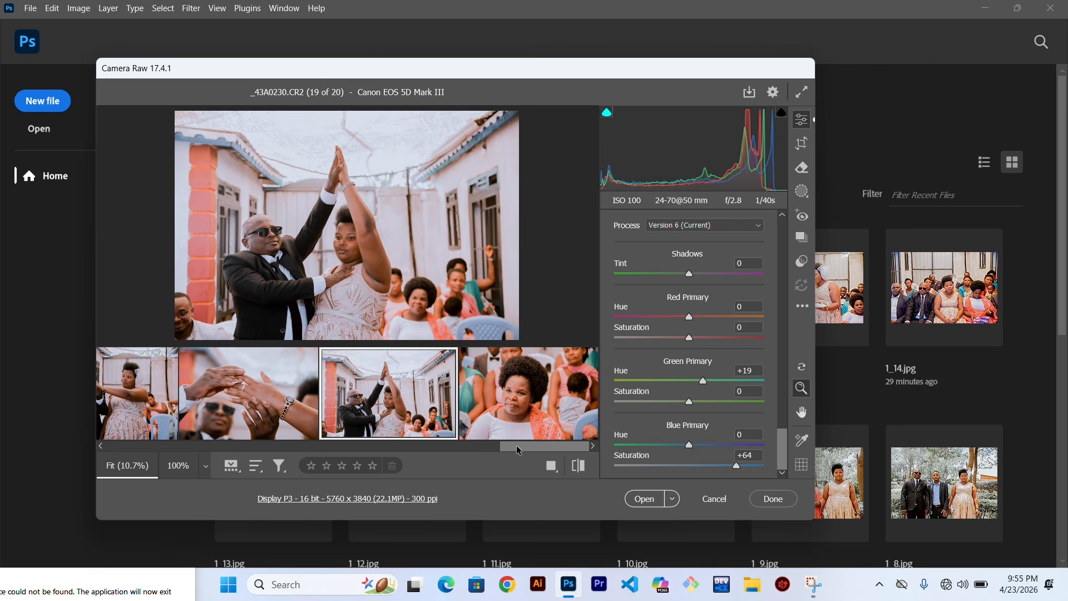
pyautogui.moveTo(513, 445); pyautogui.dragTo(95, 461)
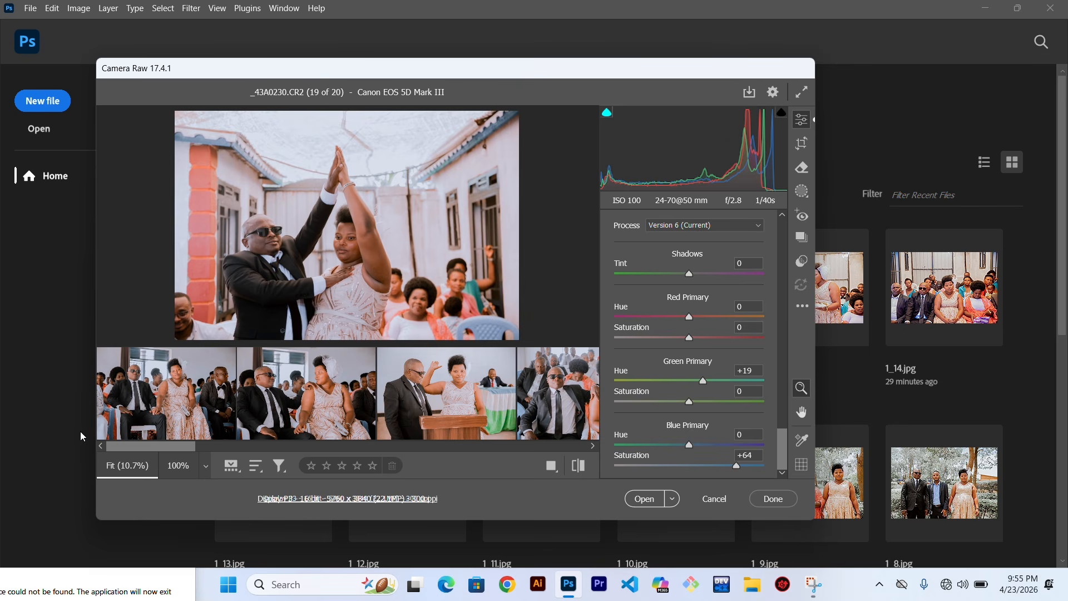
# - Make the first photo, _43A0009.CR2, active, select all the photos with it and open their save options
pyautogui.moveTo(232, 396)
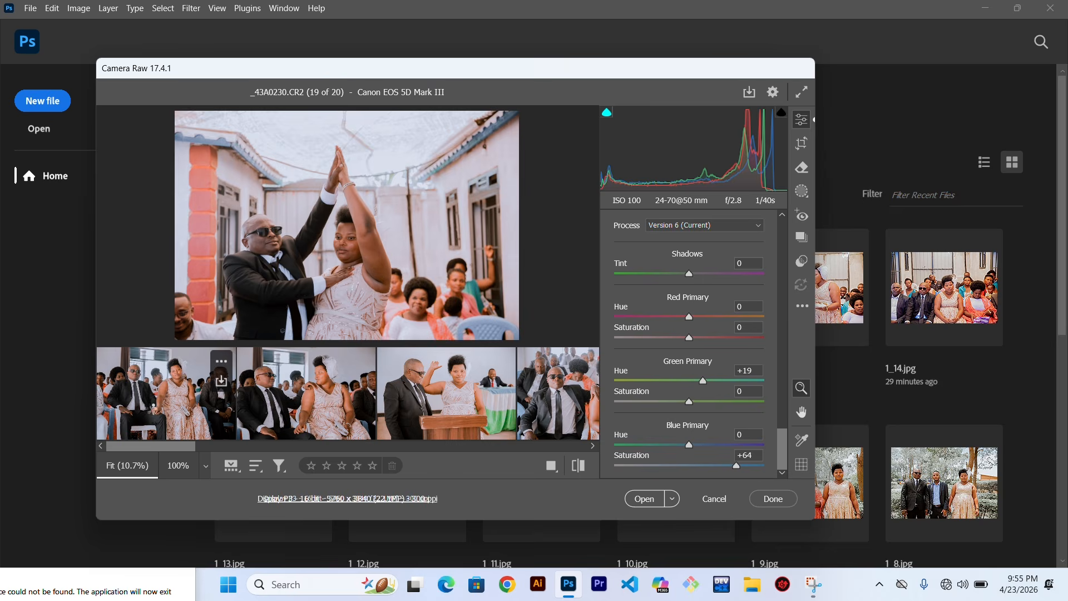
pyautogui.click(153, 409)
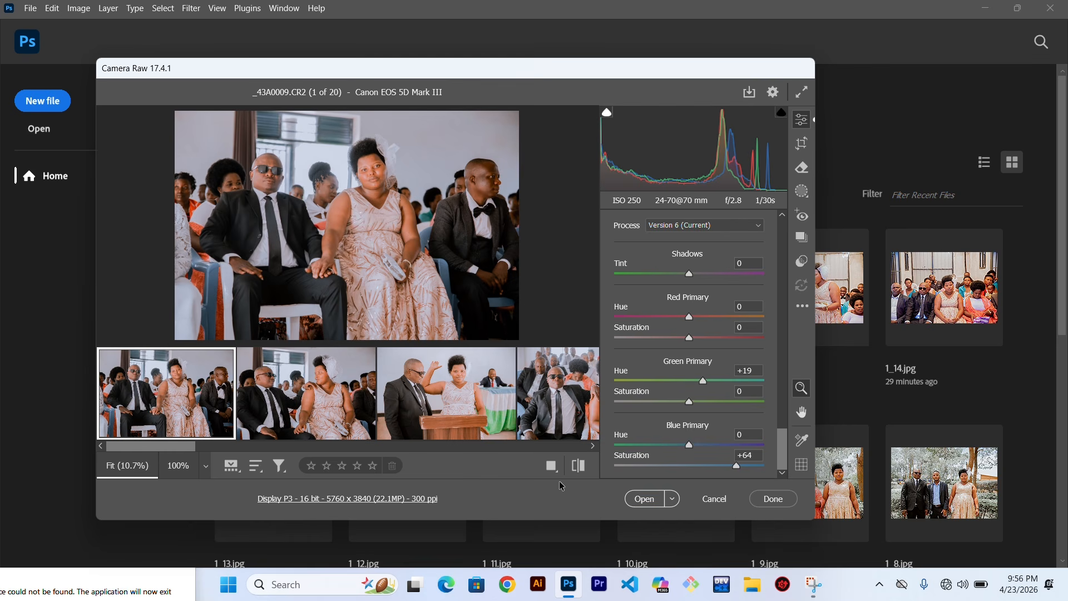
pyautogui.hotkey('ctrl', 'a')
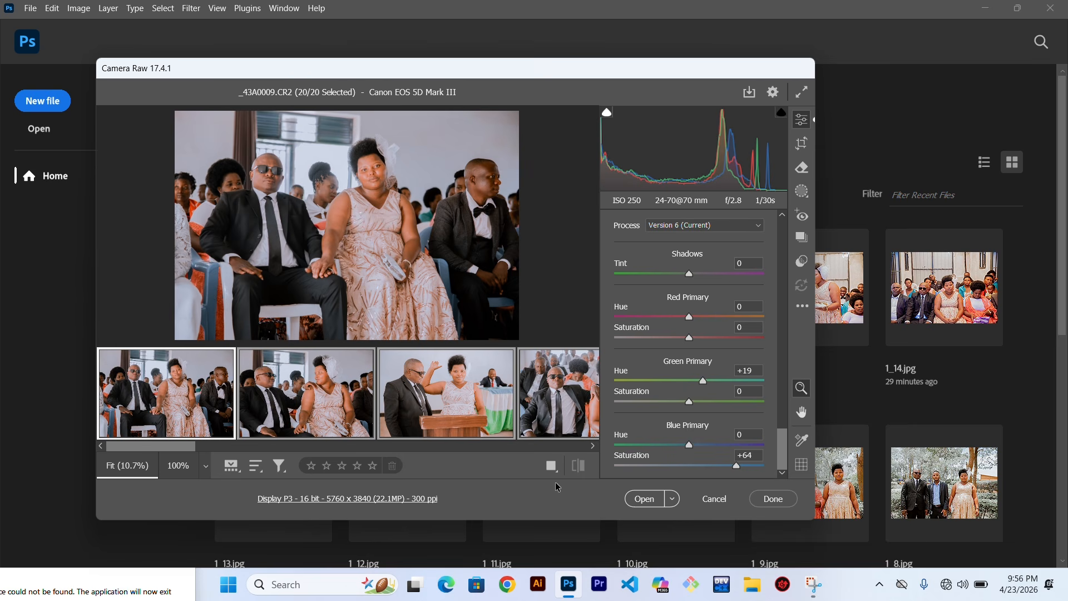
pyautogui.hotkey('ctrl', 's')
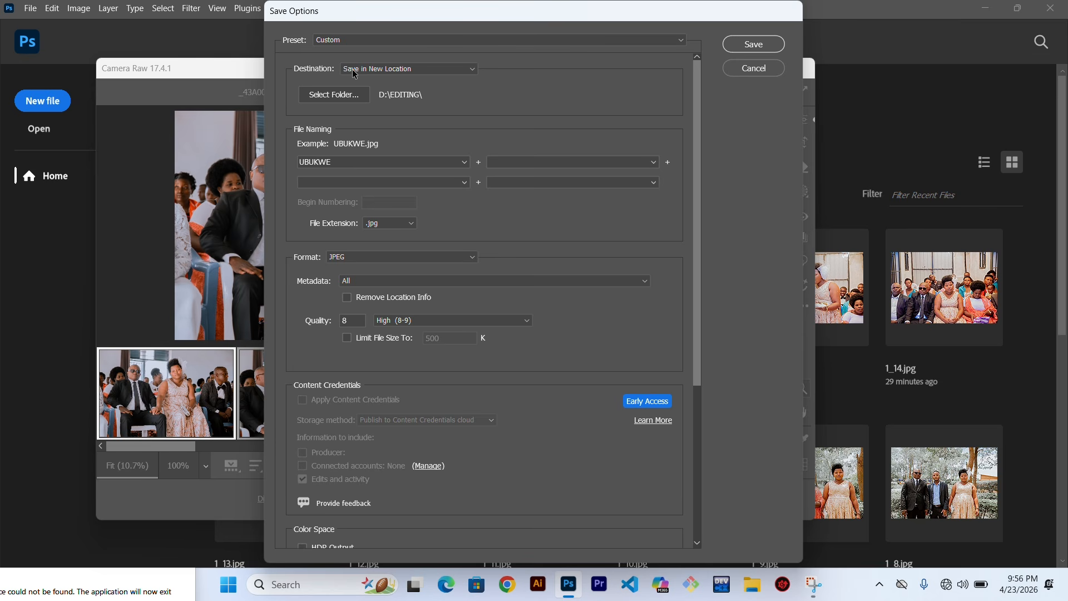
# - Save the selected photos to the new location D:\EDITING with the file name UBUKWE and the .jpg extension
pyautogui.click(452, 70)
pyautogui.click(451, 70)
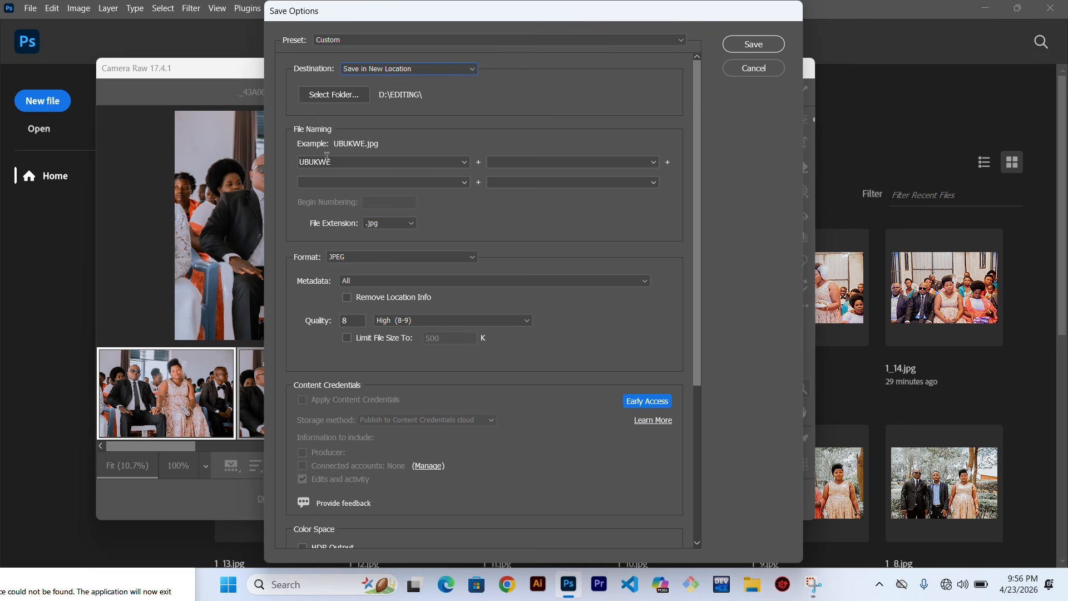
pyautogui.click(344, 158)
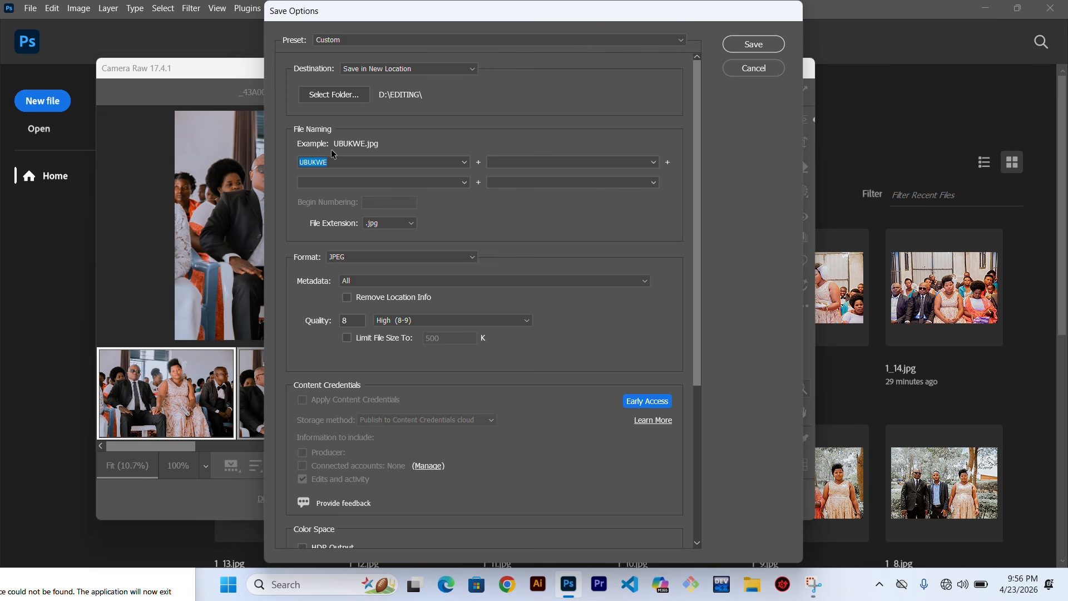
pyautogui.click(410, 224)
pyautogui.click(411, 225)
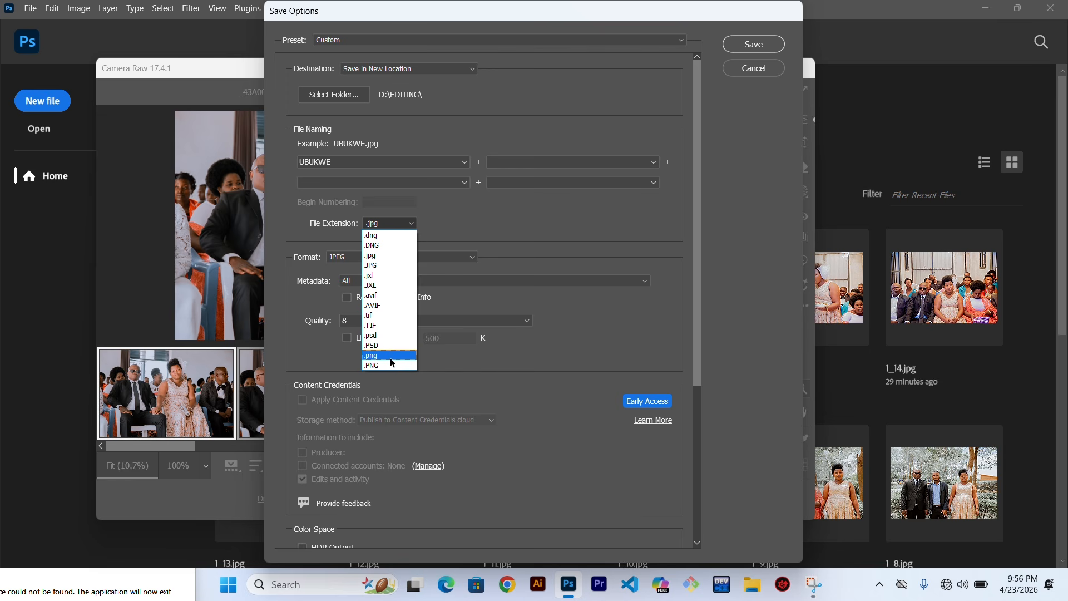
pyautogui.click(384, 256)
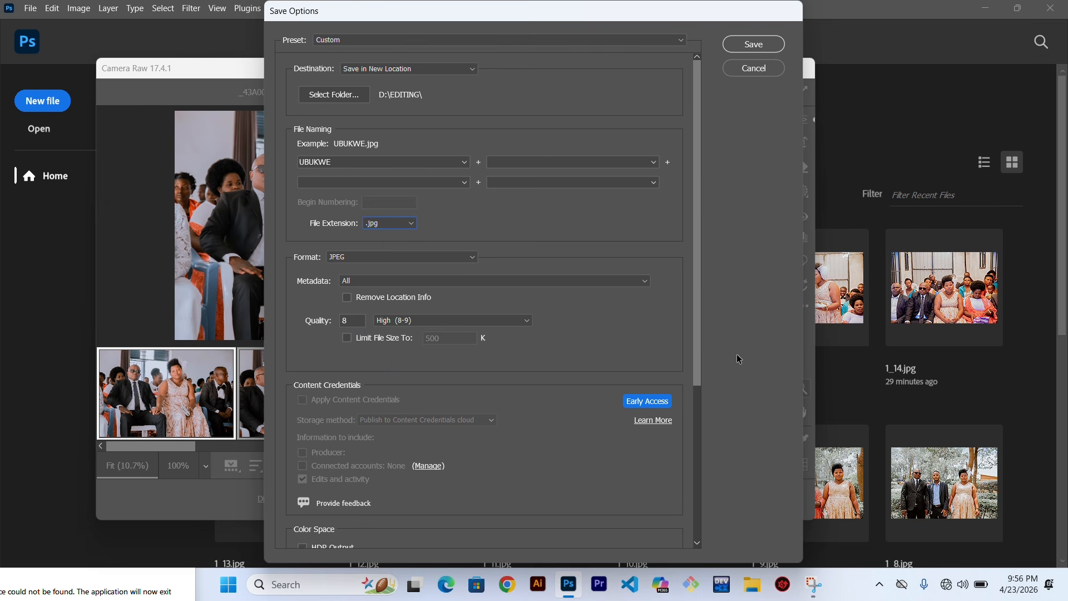
pyautogui.click(762, 48)
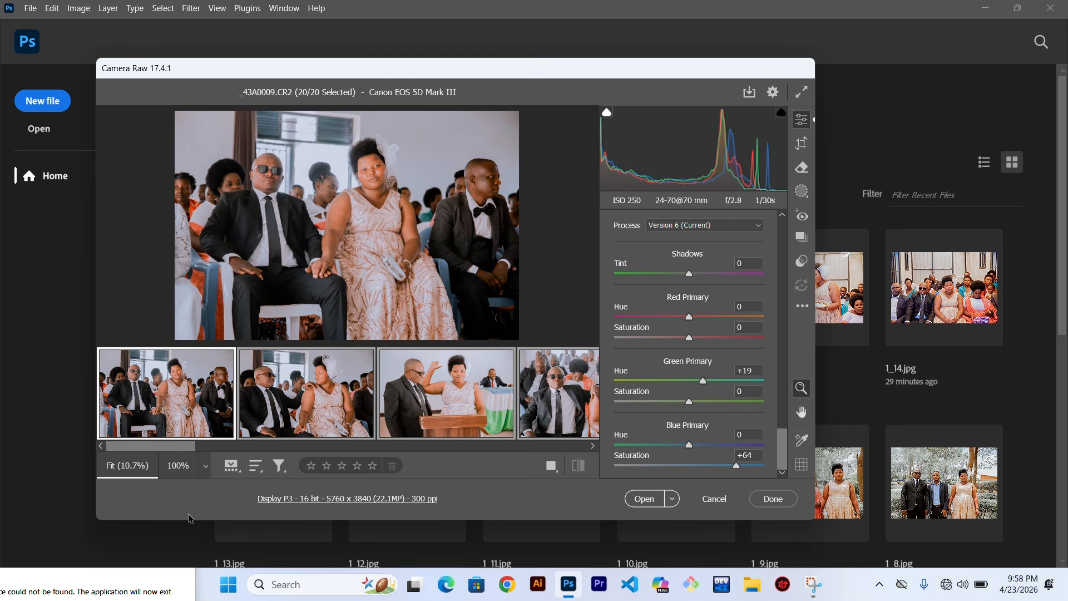
# - Close Camera Raw, discarding all pending changes, and look over the recent photos on the home screen
pyautogui.click(712, 499)
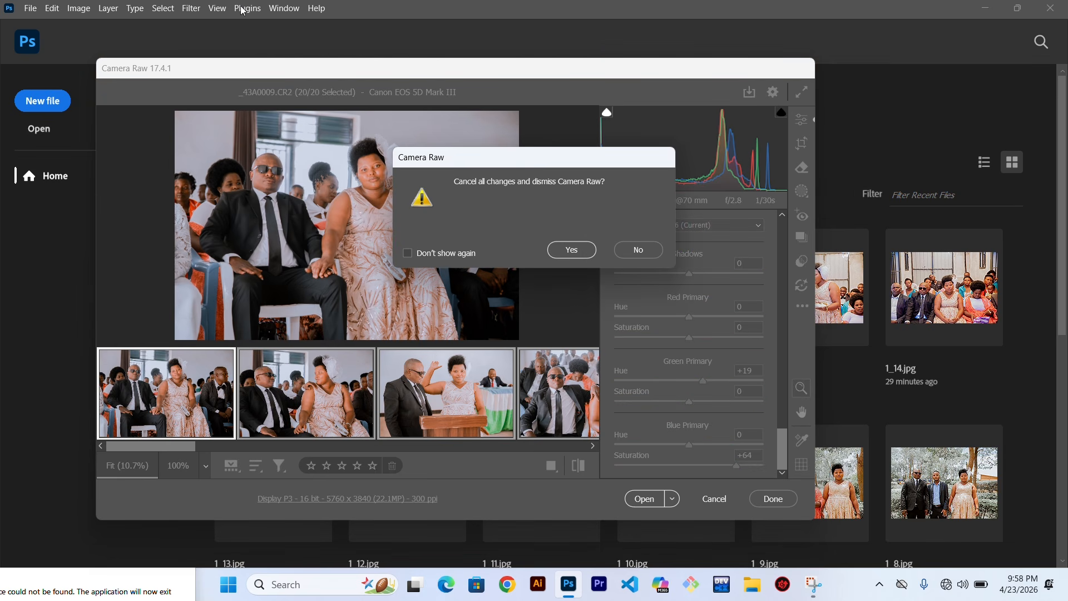
pyautogui.click(584, 254)
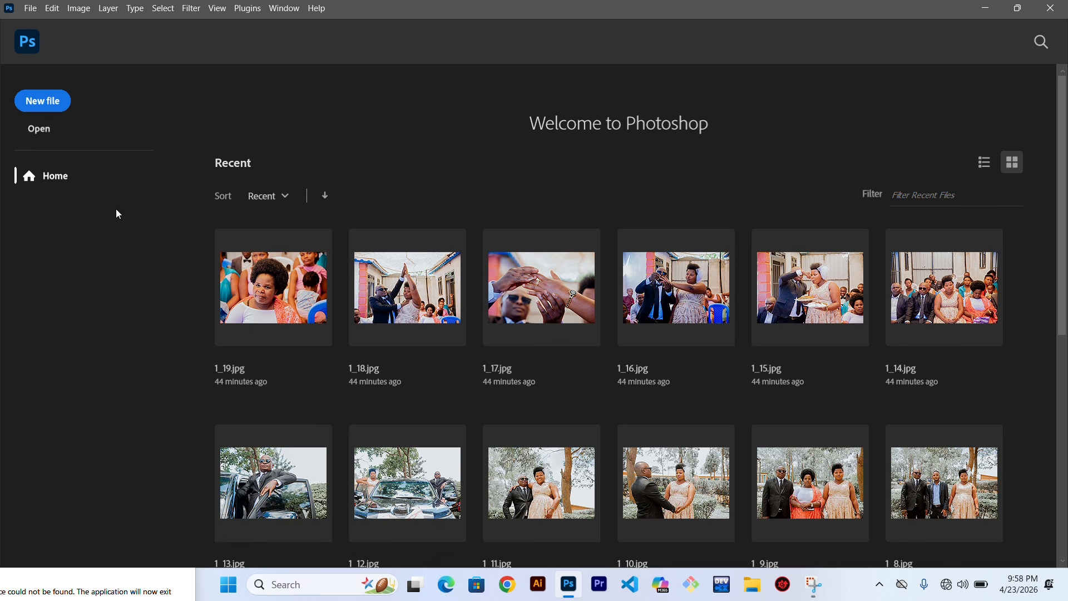
pyautogui.scroll(-6, 890, 336)
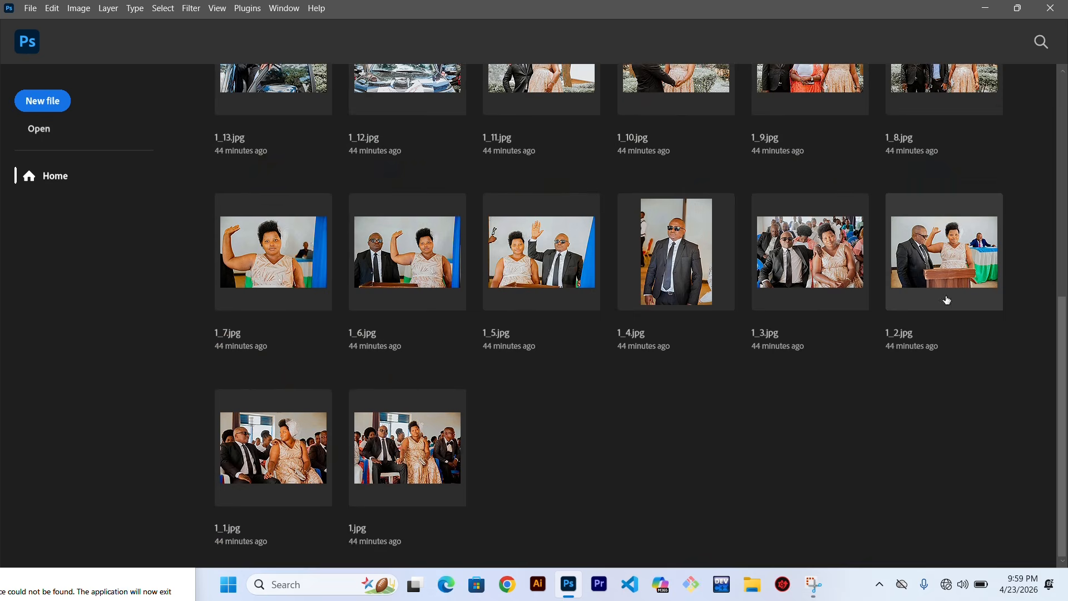
pyautogui.scroll(5, 946, 301)
pyautogui.scroll(2, 940, 280)
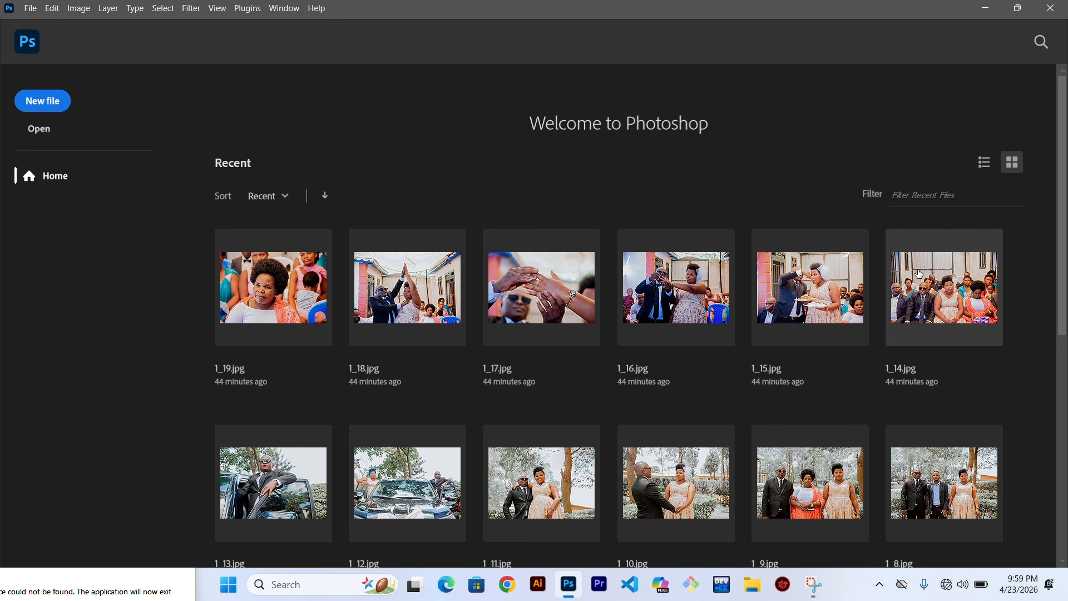
# - Start opening files and browse on Storage (D:) to the folder that holds the FRA_ wedding photos and the 12_27_2025 subfolder
pyautogui.click(37, 9)
pyautogui.click(47, 36)
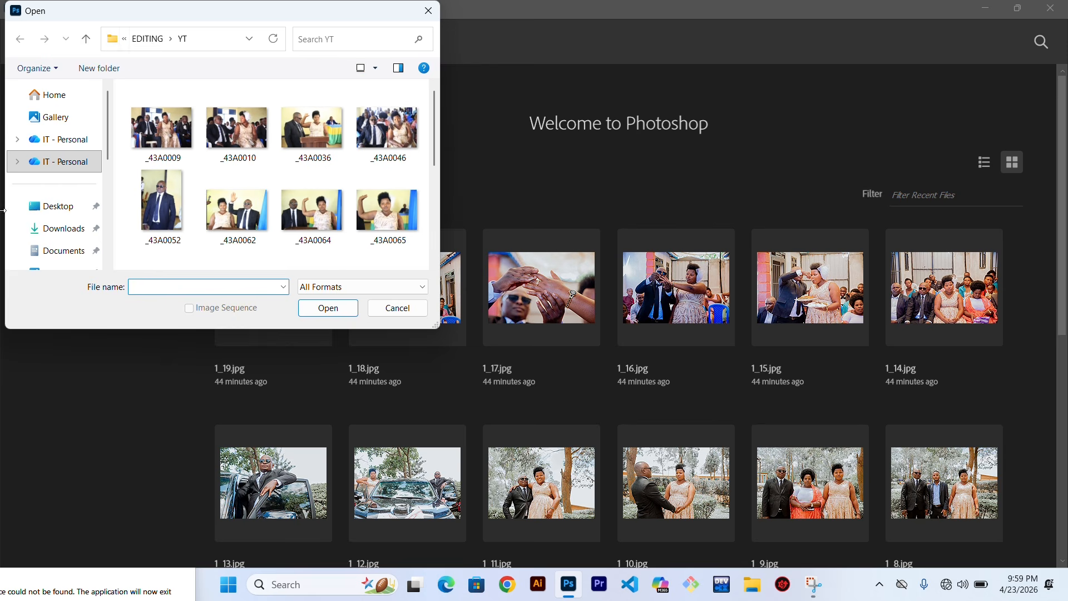
pyautogui.scroll(-3, 60, 218)
pyautogui.scroll(-3, 60, 216)
pyautogui.click(56, 211)
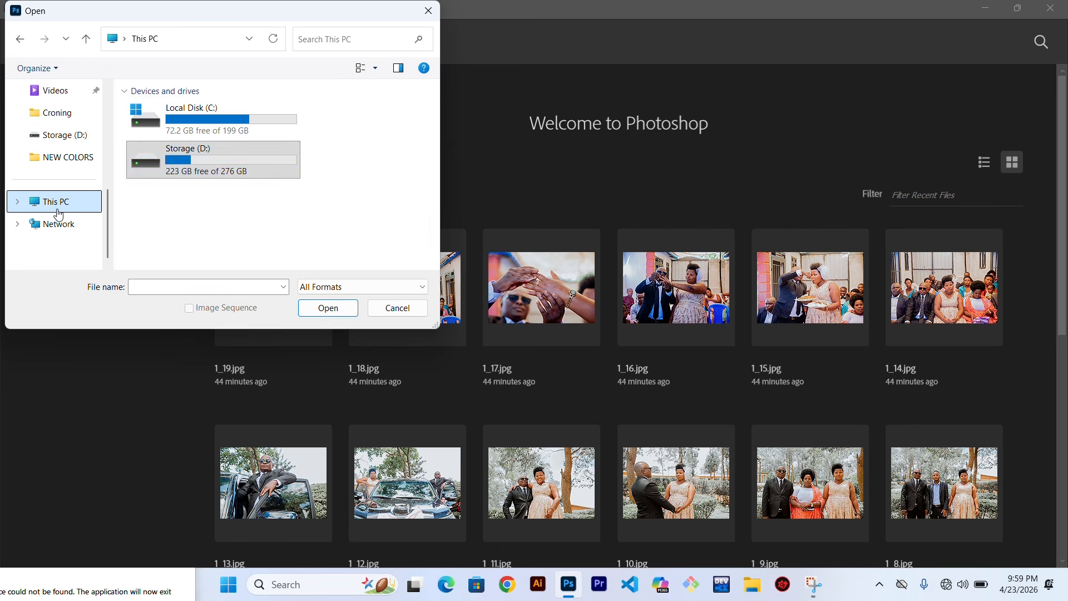
pyautogui.doubleClick(215, 167)
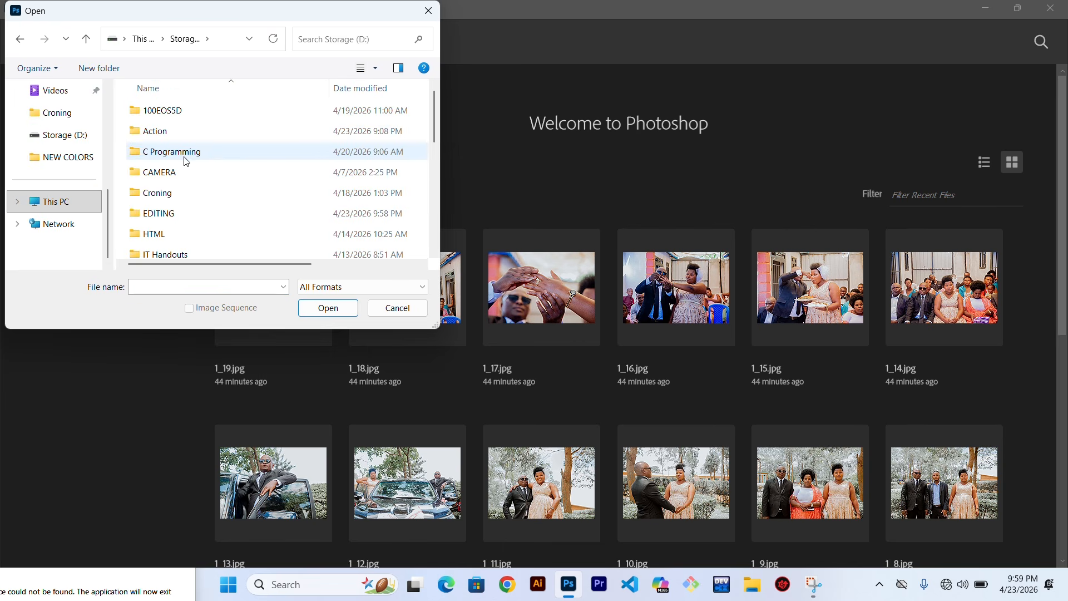
pyautogui.scroll(-5, 201, 164)
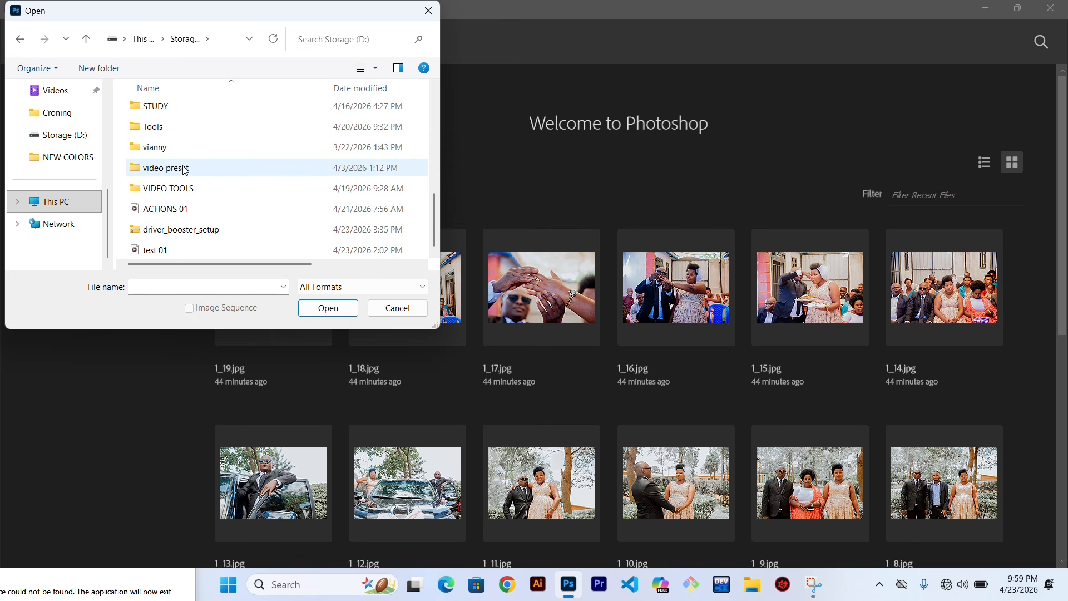
pyautogui.doubleClick(165, 151)
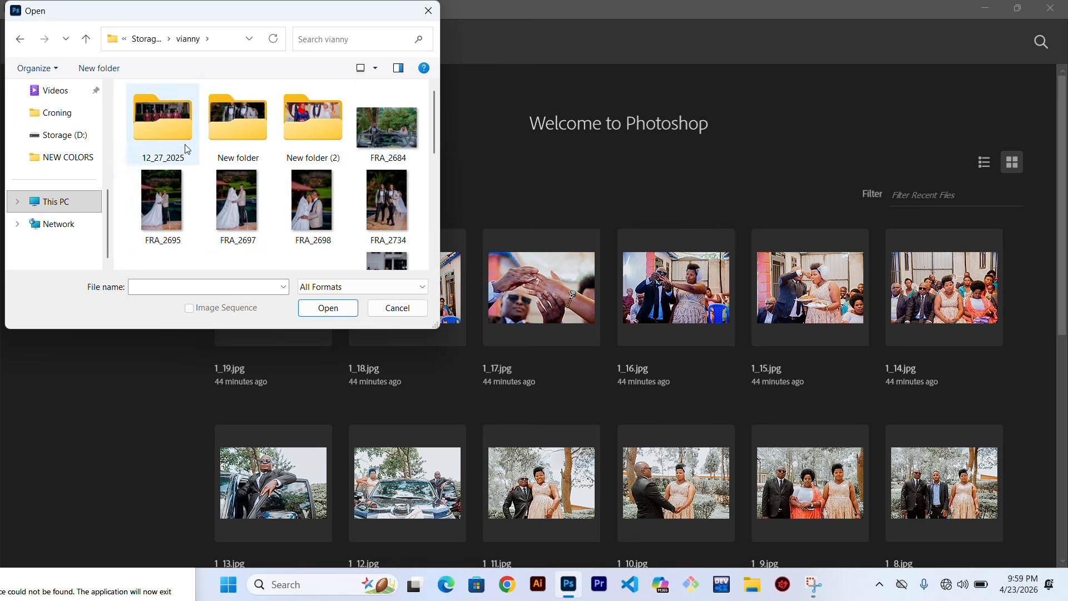
# - Open all the photos from the subfolder named New folder, after looking into 12_27_2025
pyautogui.click(174, 119)
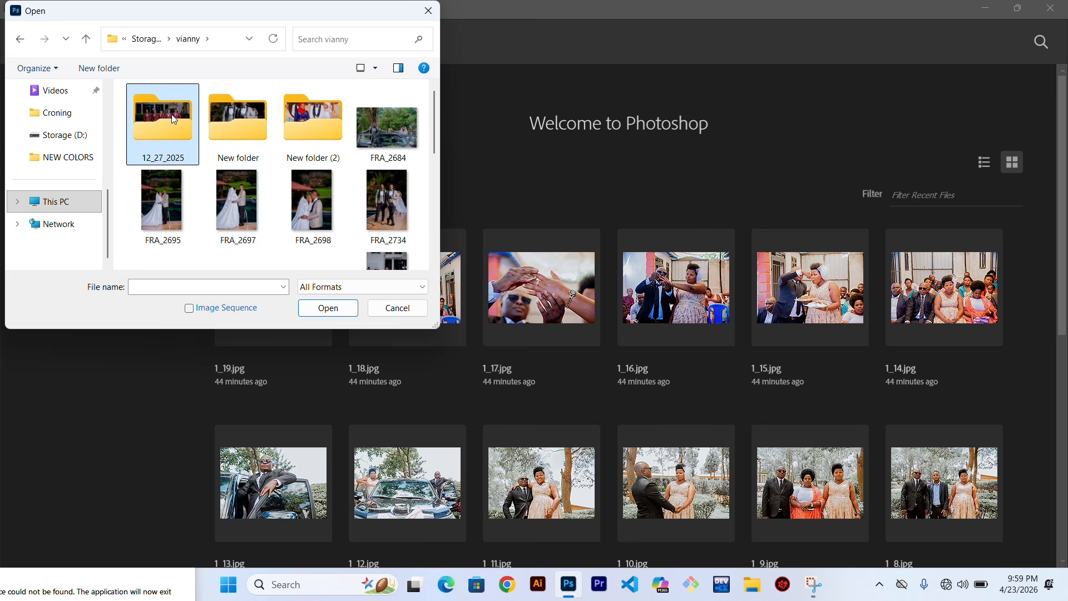
pyautogui.doubleClick(174, 119)
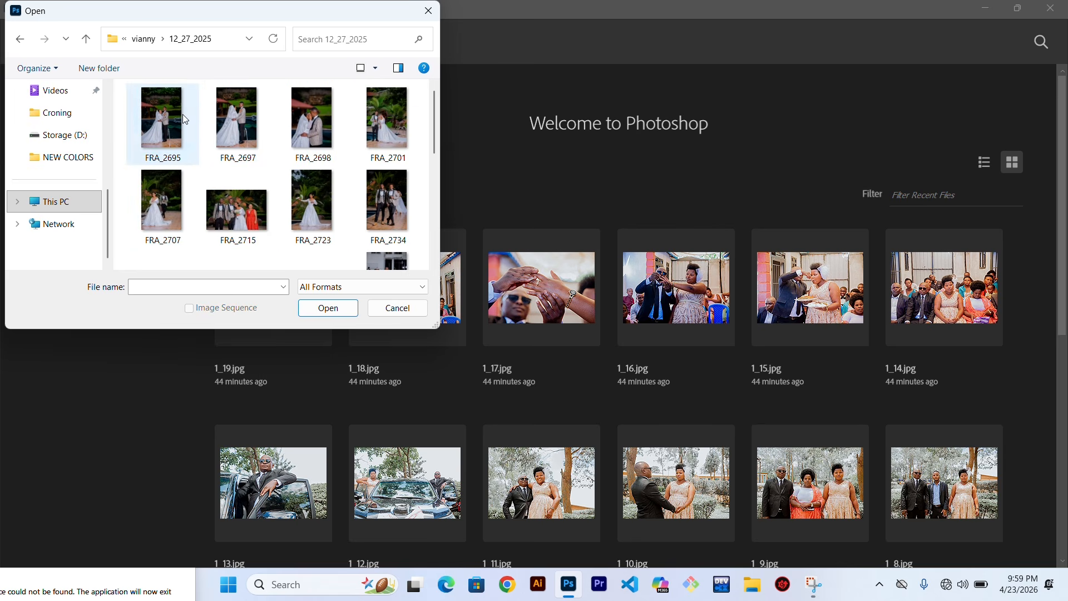
pyautogui.click(20, 39)
pyautogui.doubleClick(229, 123)
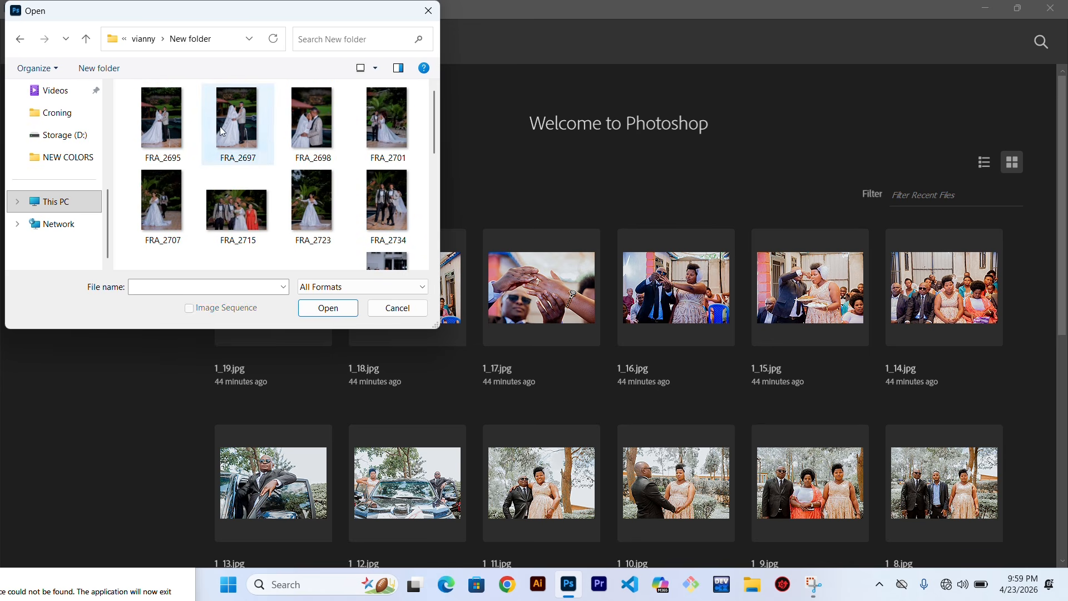
pyautogui.click(179, 121)
pyautogui.hotkey('ctrl', 'a')
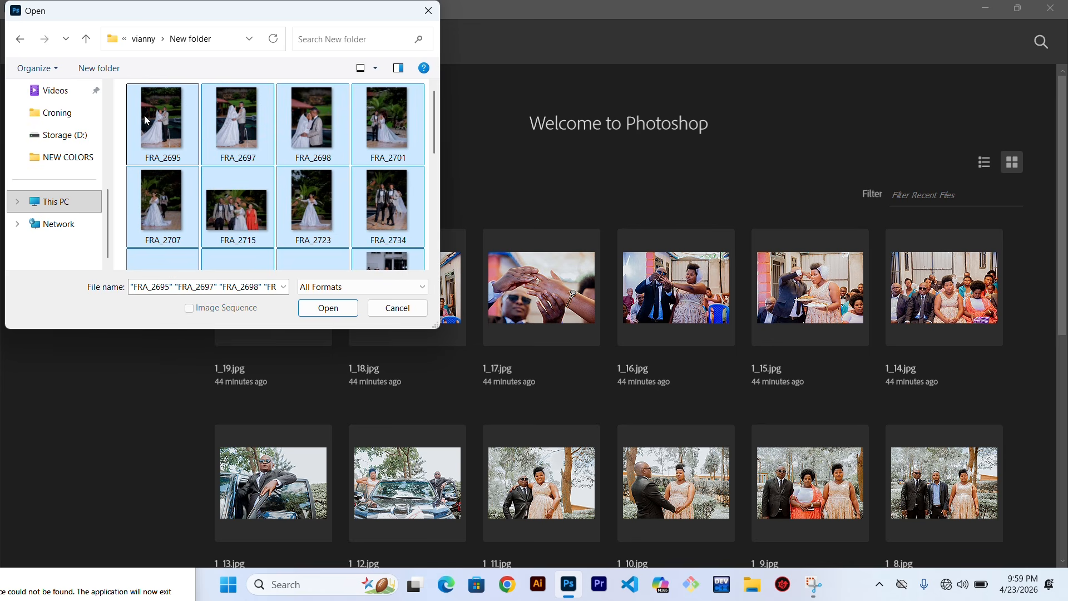
pyautogui.click(352, 307)
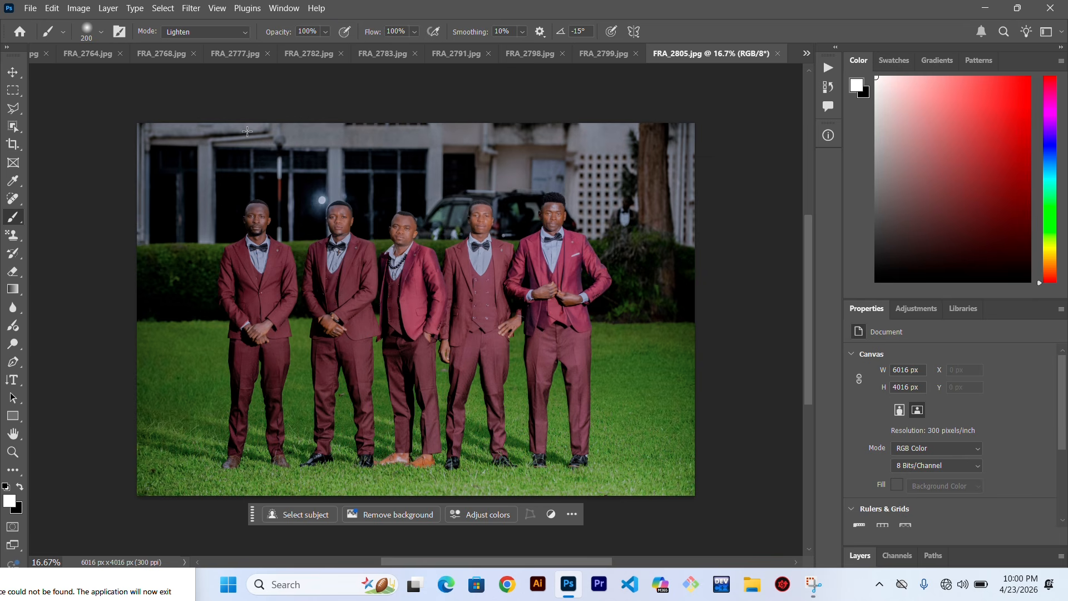
# - Open FRA_2805.jpg in the Camera Raw Filter
pyautogui.click(198, 10)
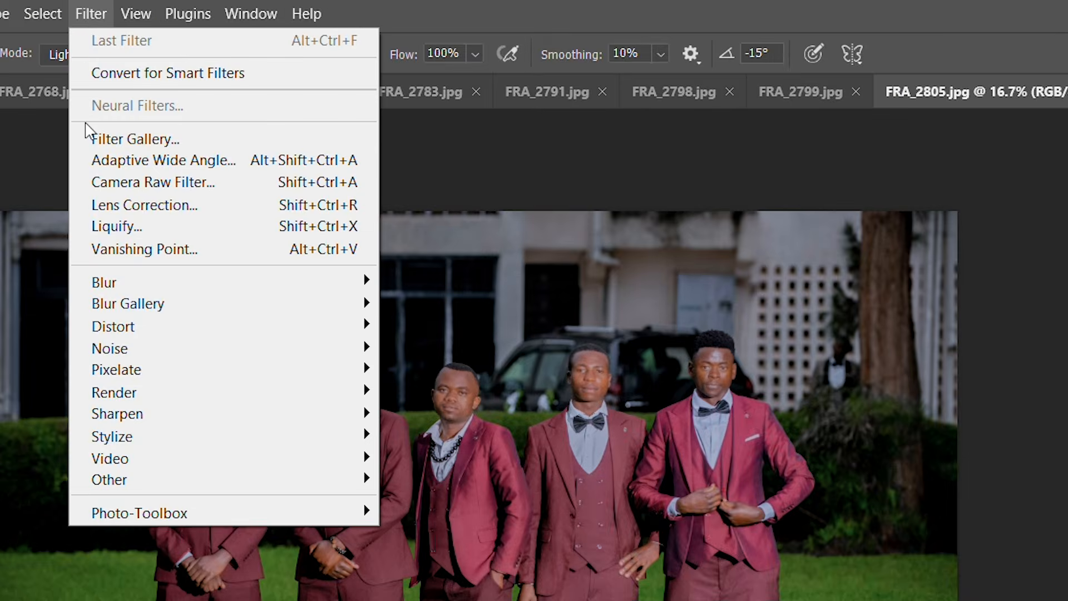
pyautogui.click(112, 180)
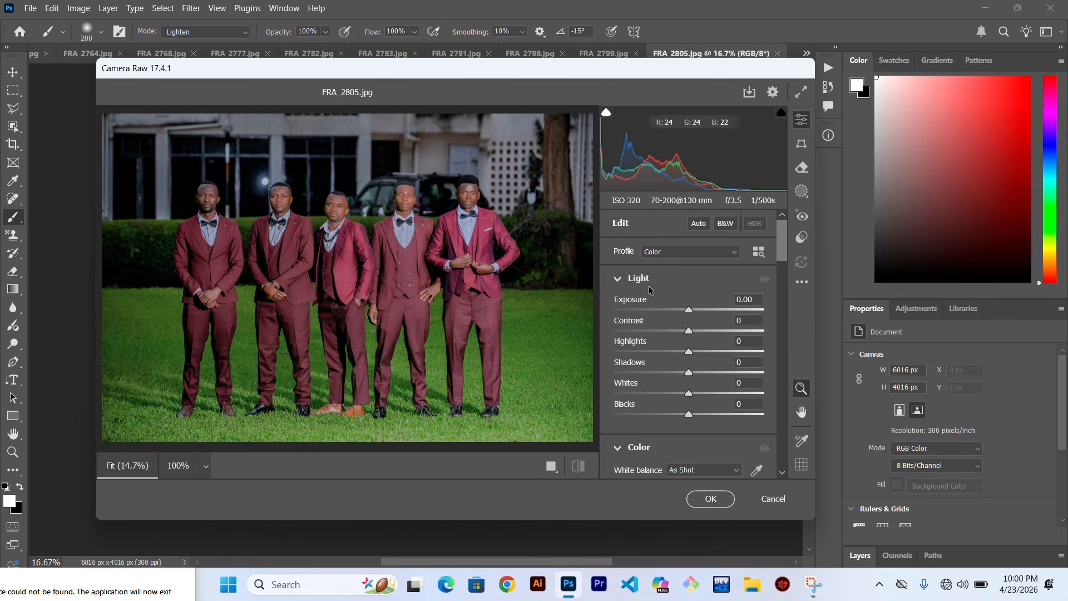
# - Try the OUTDOOR BRIDE1.xmp settings on FRA_2805.jpg with a raised exposure, and undo them
pyautogui.click(803, 284)
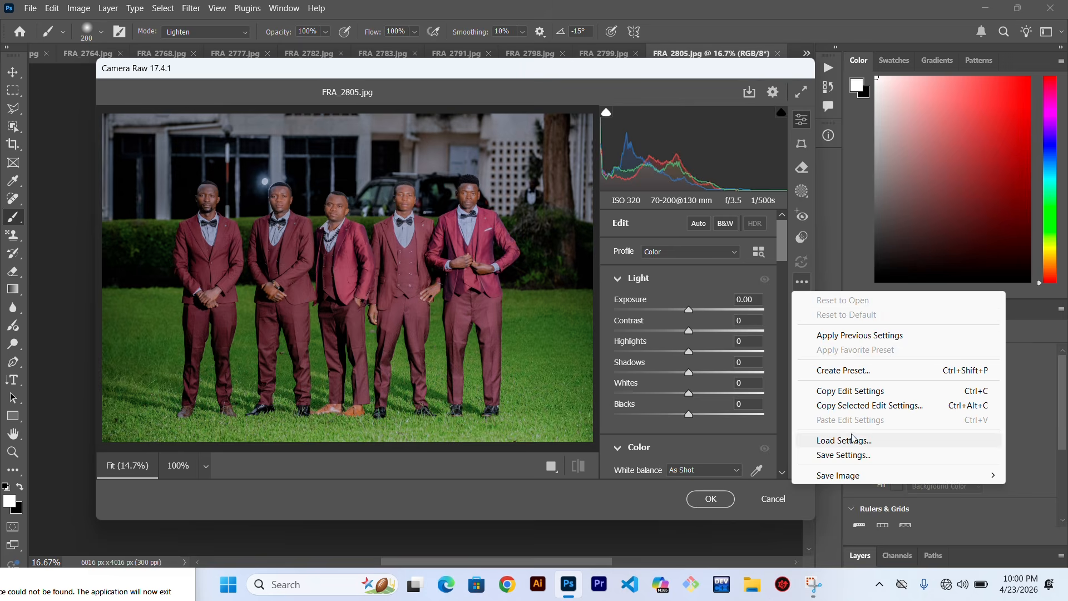
pyautogui.click(823, 440)
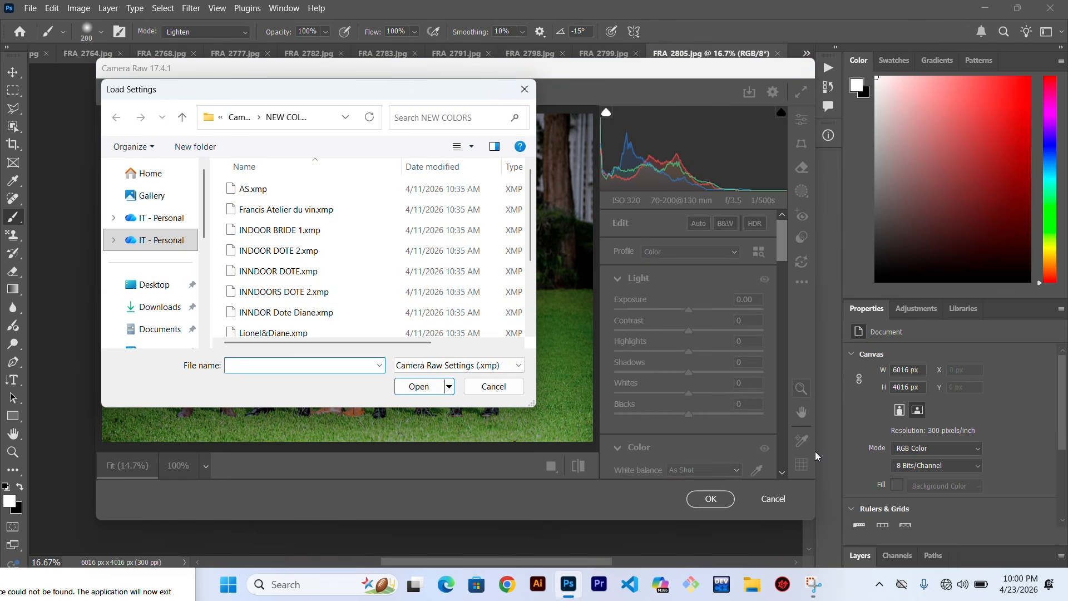
pyautogui.scroll(-2, 277, 311)
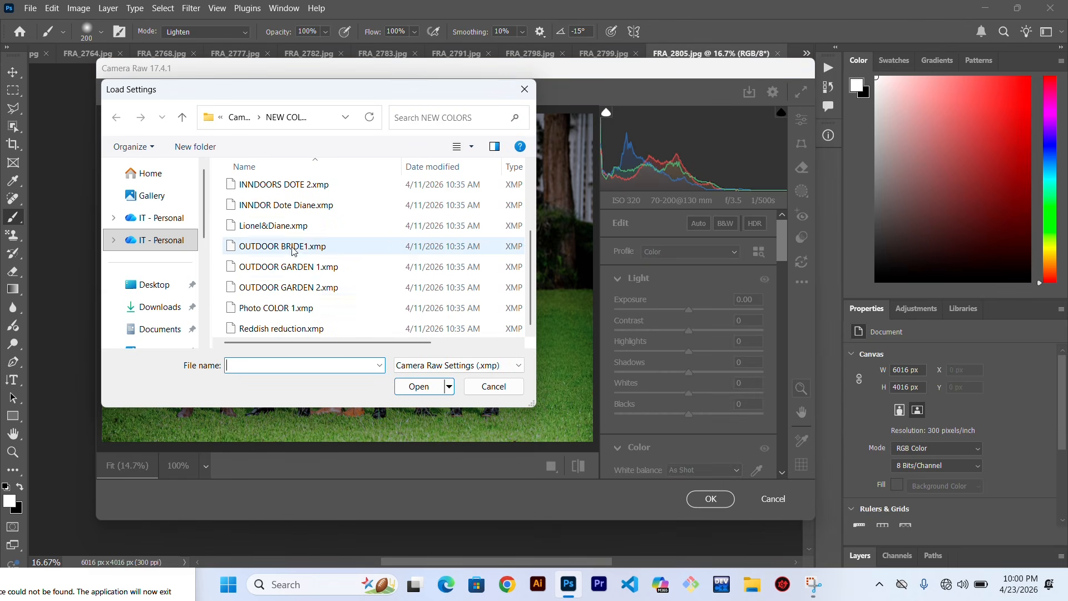
pyautogui.doubleClick(259, 253)
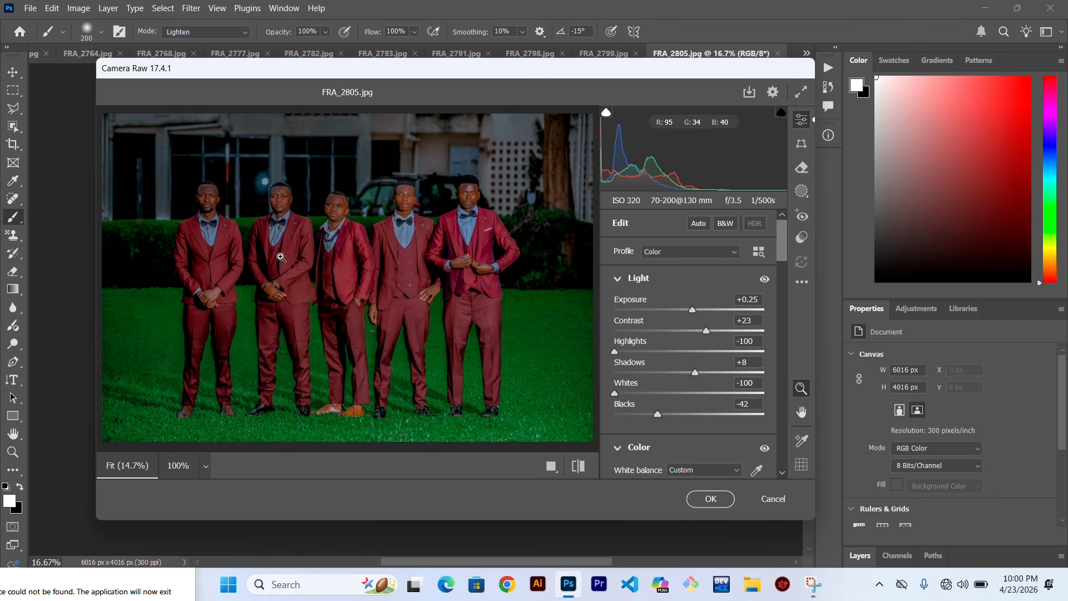
pyautogui.moveTo(692, 310); pyautogui.dragTo(711, 310)
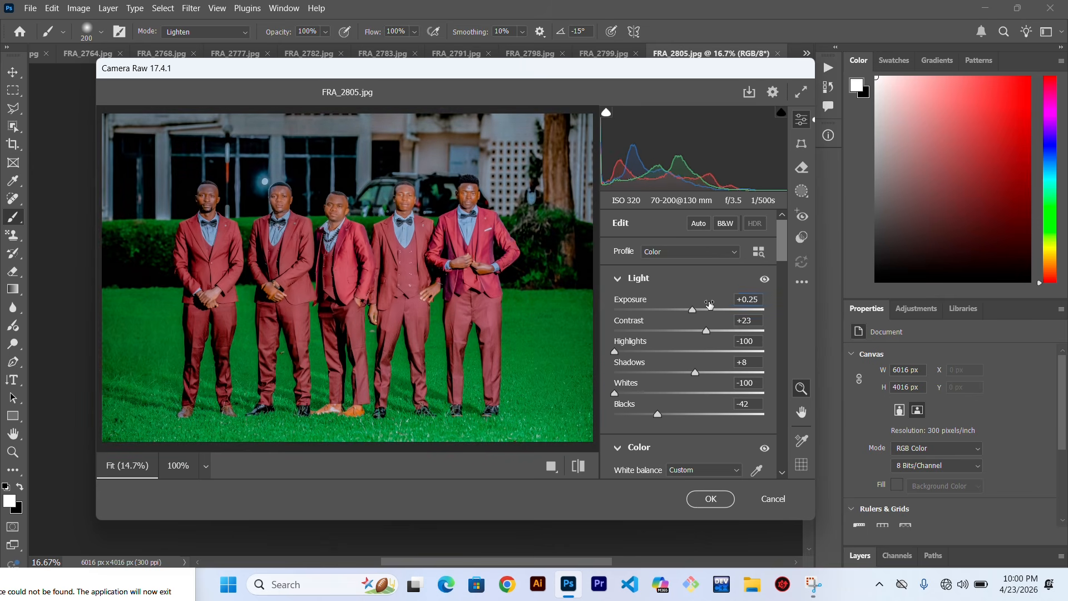
pyautogui.hotkey('ctrl', 'z')
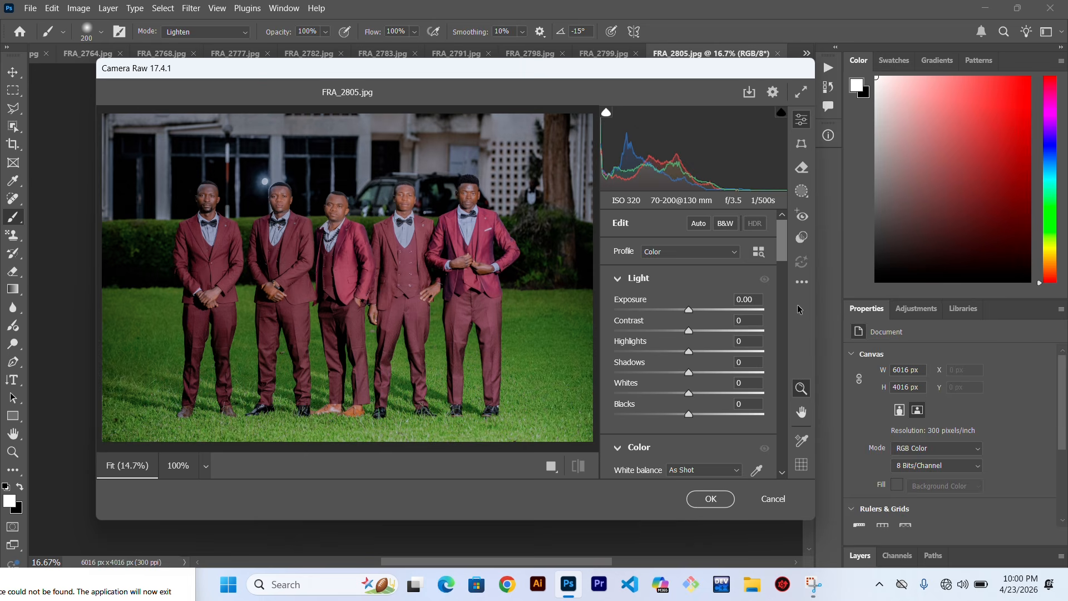
# - Try the Photo COLOR 1.xmp settings on FRA_2805.jpg and undo them
pyautogui.click(802, 282)
pyautogui.click(844, 441)
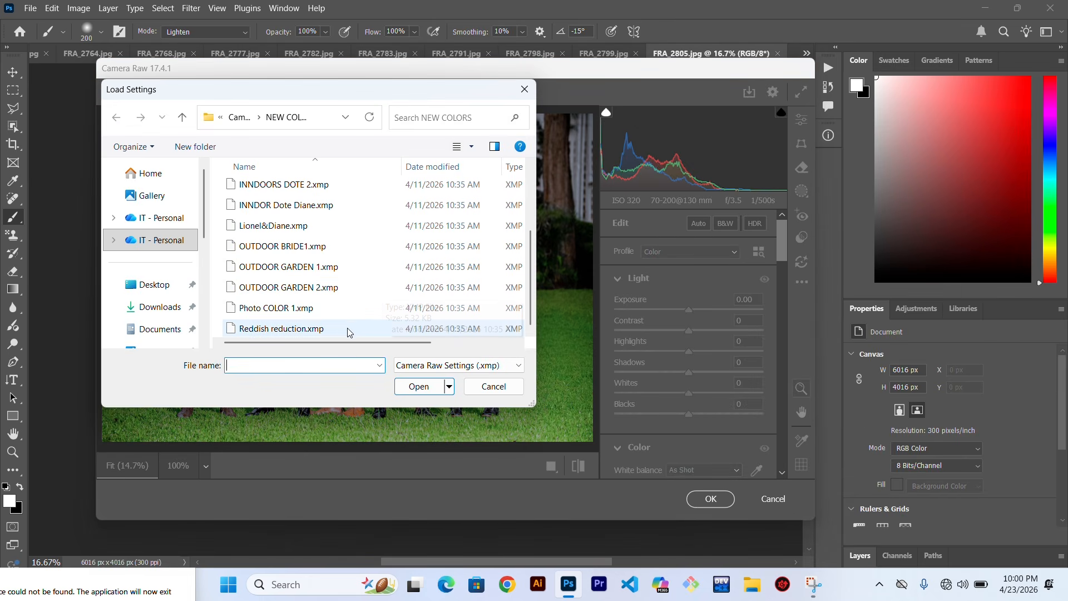
pyautogui.click(309, 308)
pyautogui.doubleClick(309, 308)
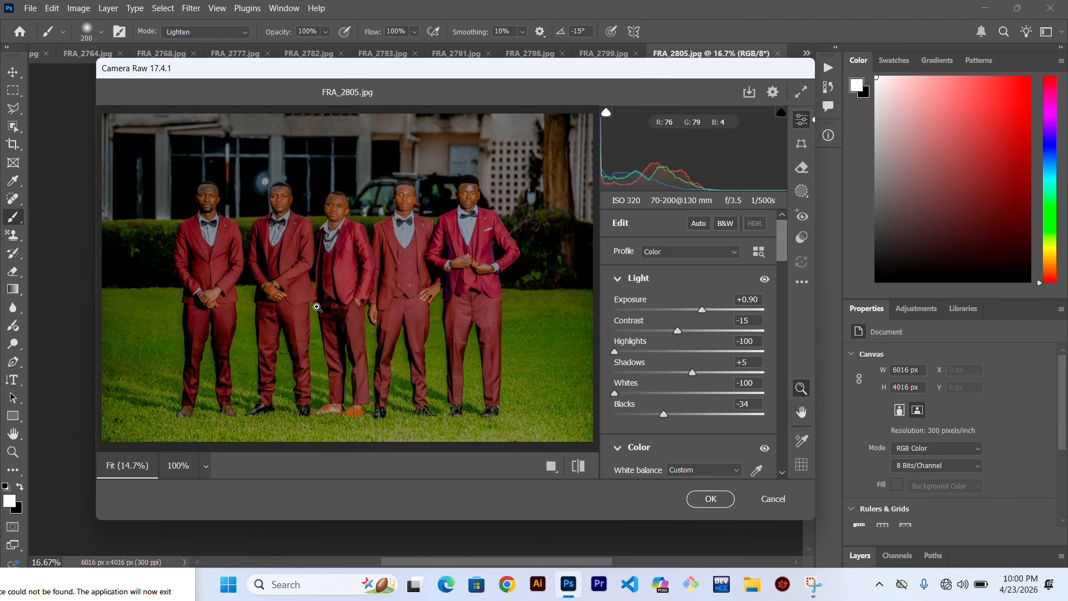
pyautogui.hotkey('ctrl', 'z')
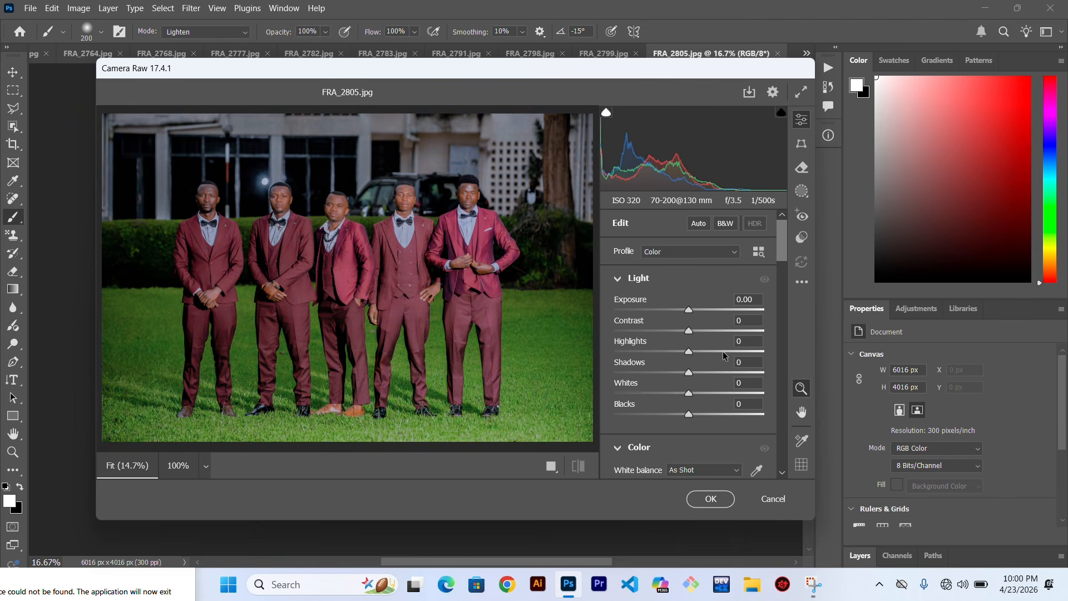
# - Load the INNDOOR DOTE.xmp settings onto FRA_2805.jpg
pyautogui.click(802, 282)
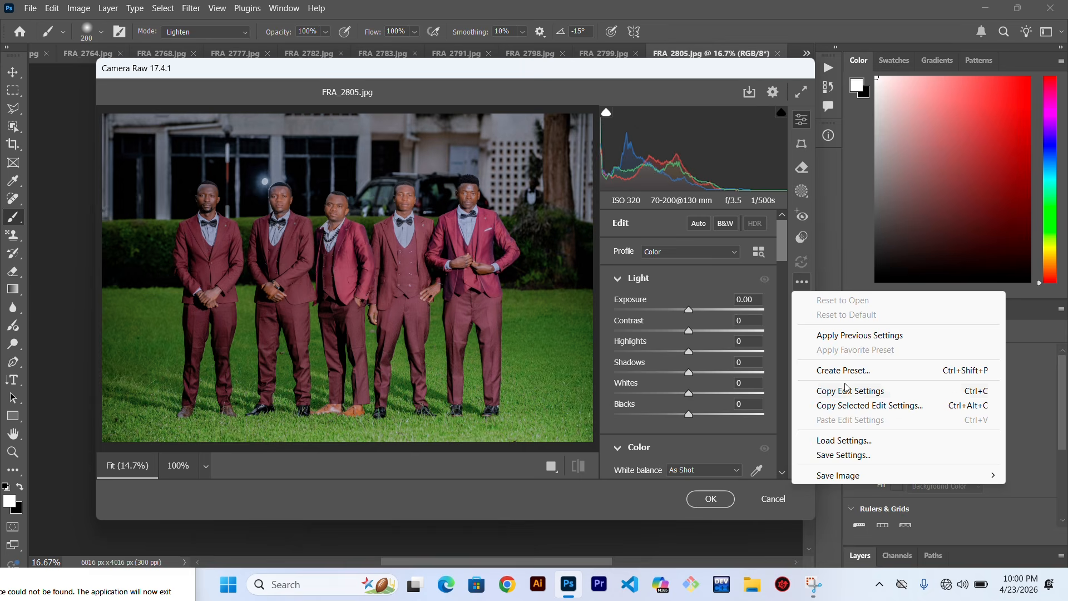
pyautogui.click(844, 440)
pyautogui.scroll(-1, 292, 253)
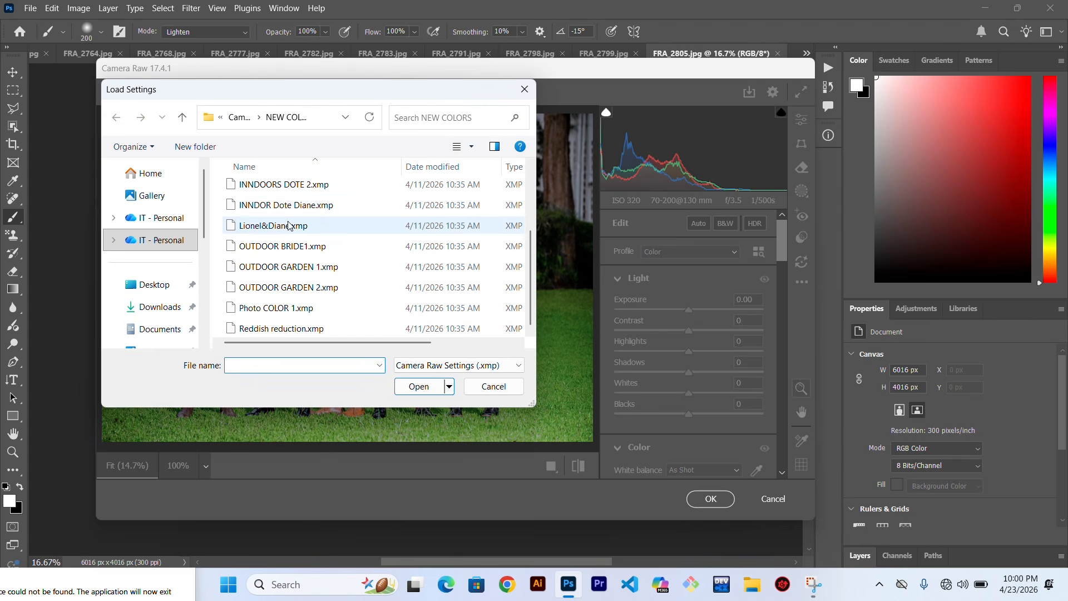
pyautogui.scroll(2, 293, 258)
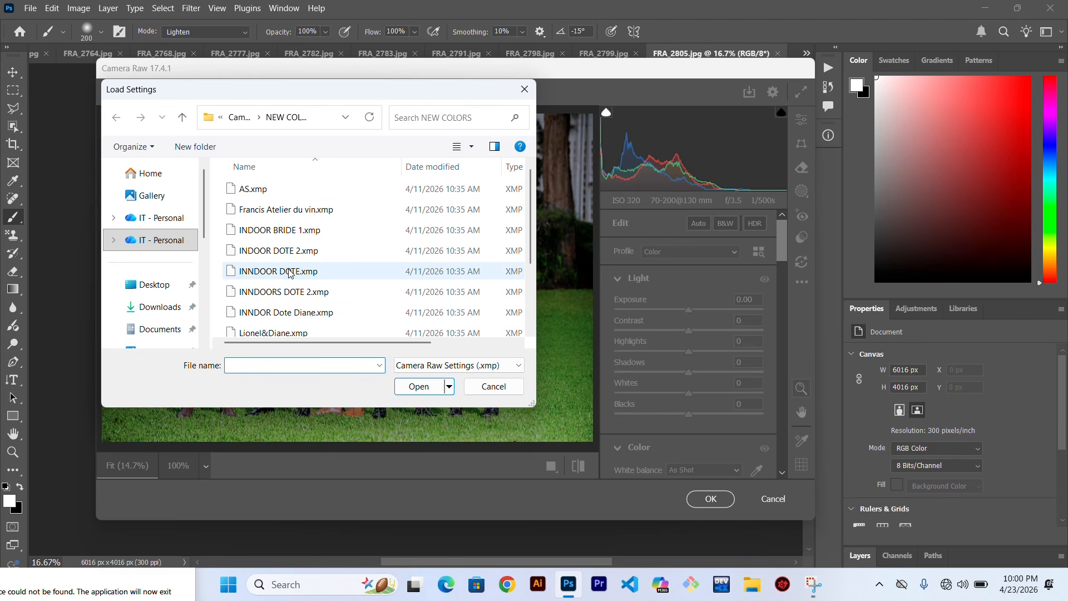
pyautogui.doubleClick(290, 266)
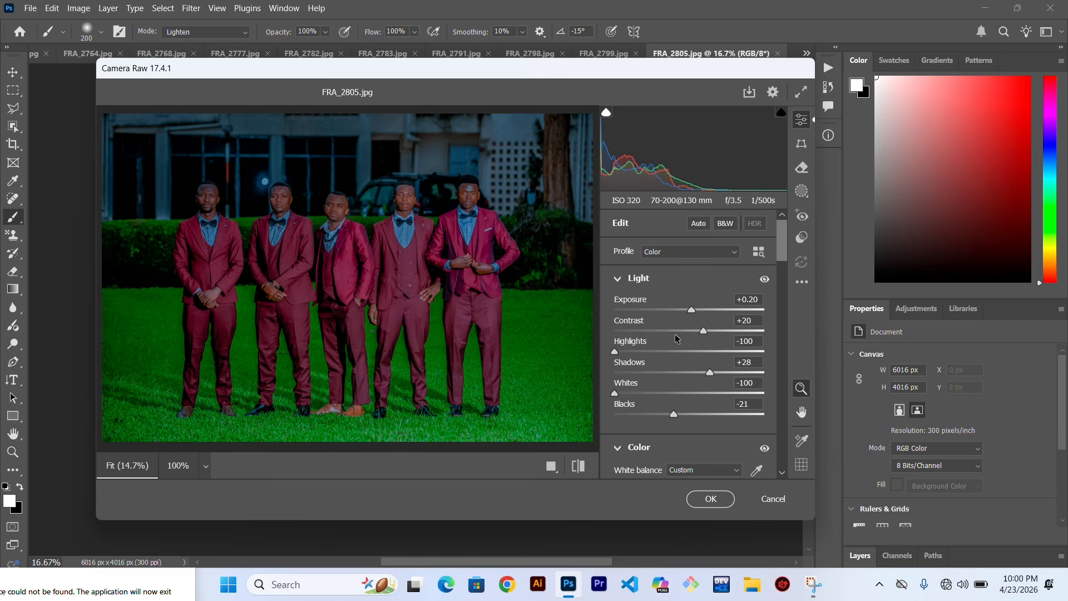
# - Set the exposure to +1.00 and the contrast to +9, and apply the Camera Raw Filter to FRA_2805.jpg
pyautogui.moveTo(692, 310); pyautogui.dragTo(703, 312)
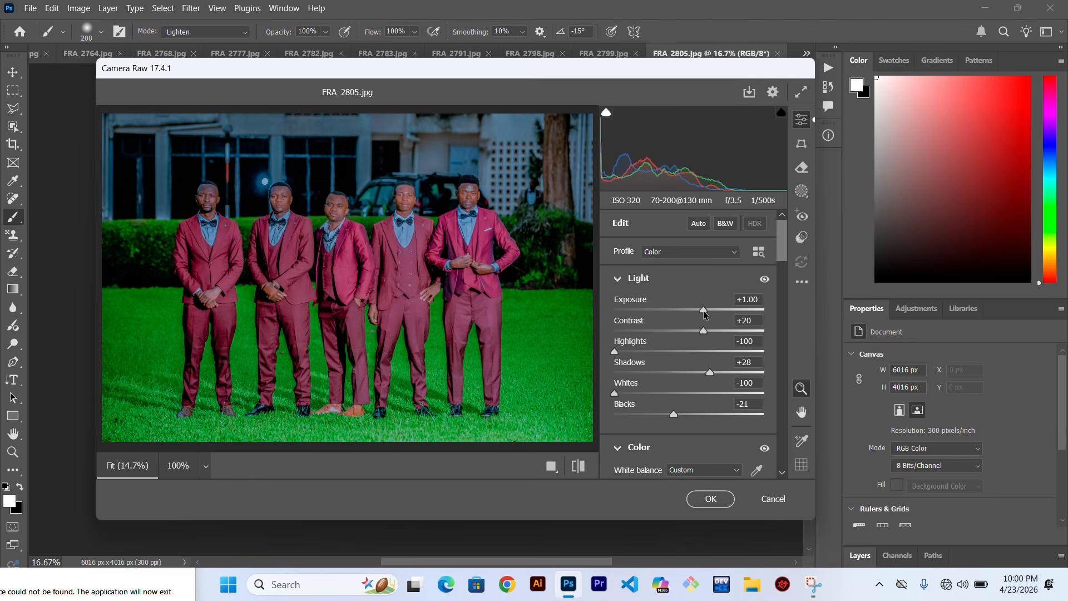
pyautogui.moveTo(703, 331); pyautogui.dragTo(698, 335)
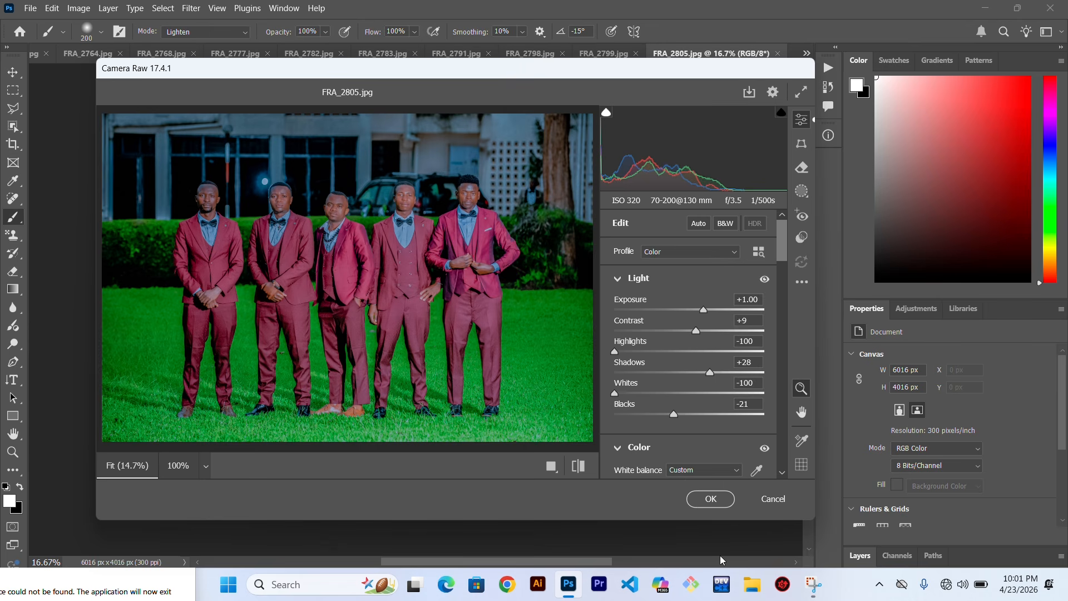
pyautogui.scroll(-10, 721, 348)
pyautogui.scroll(-10, 722, 348)
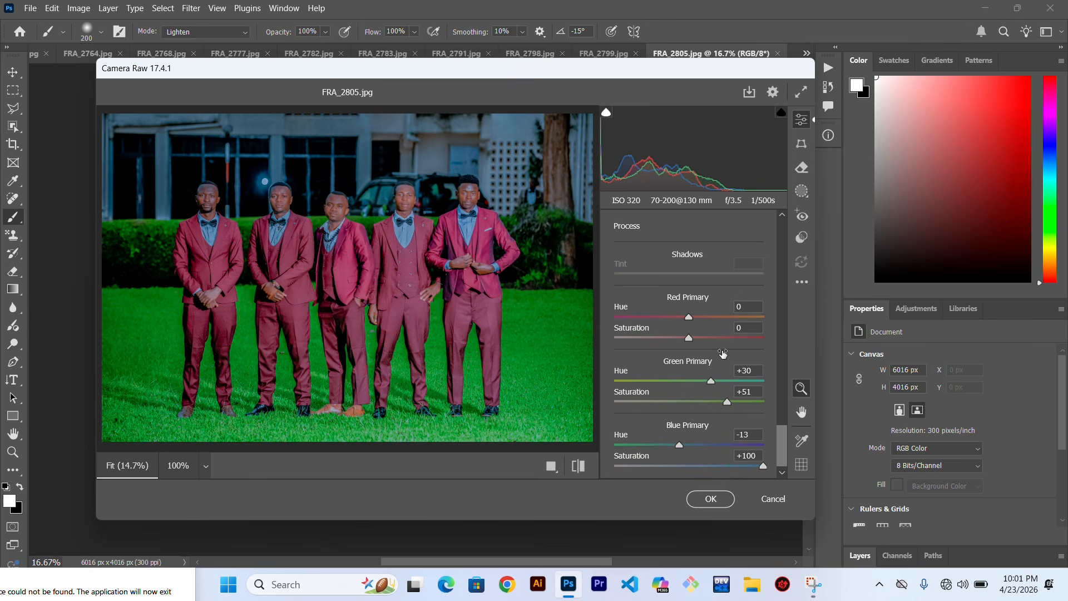
pyautogui.click(710, 499)
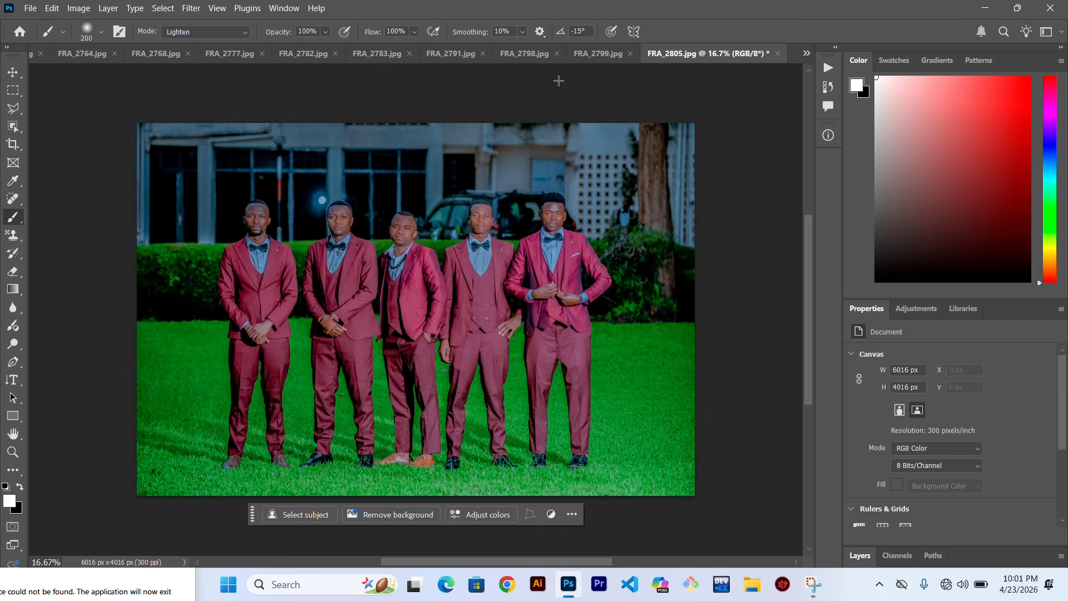
# - Reapply the last Camera Raw Filter settings to FRA_2799.jpg and inspect the result up close
pyautogui.click(599, 54)
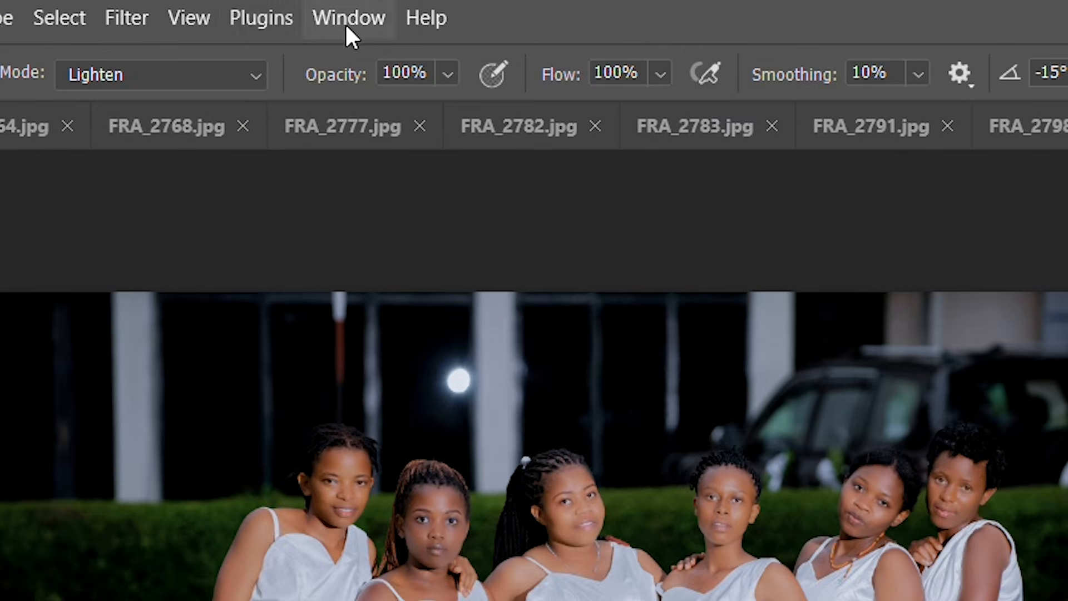
pyautogui.click(128, 18)
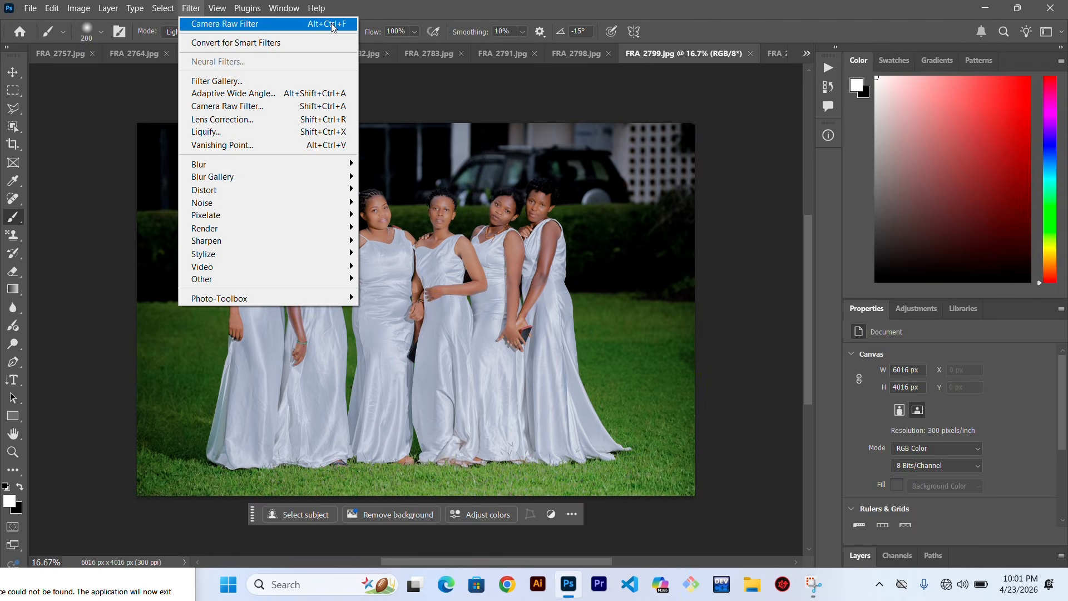
pyautogui.click(332, 26)
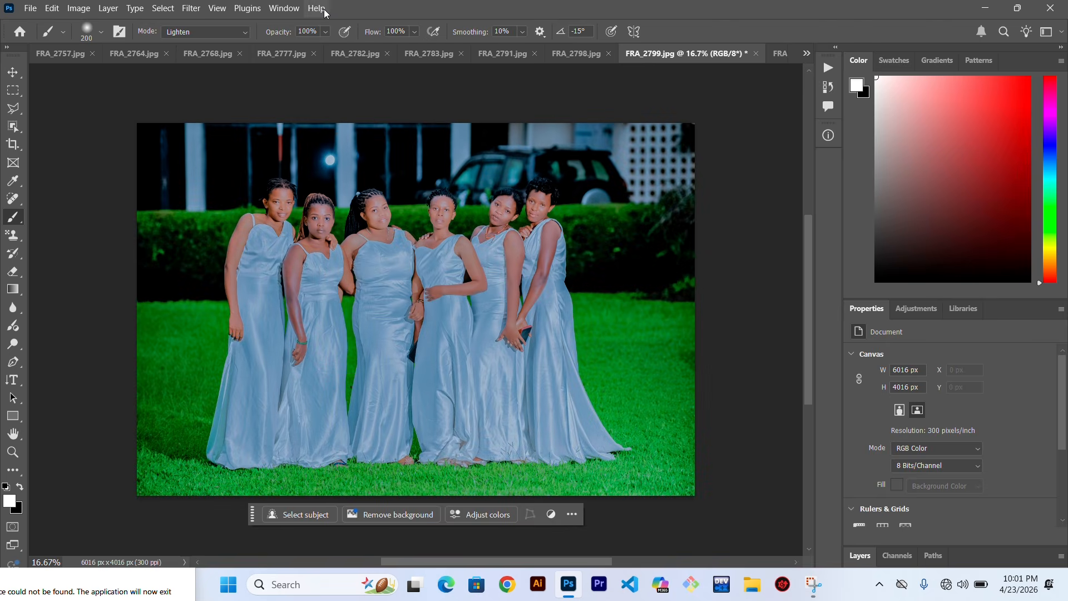
pyautogui.scroll(1, 455, 183)
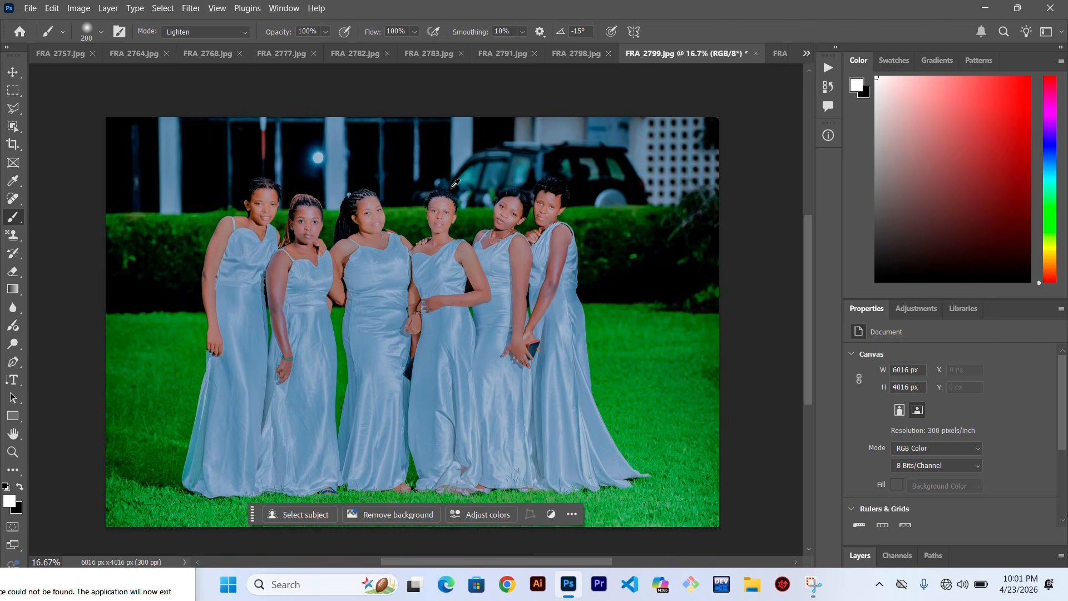
pyautogui.scroll(1, 455, 184)
pyautogui.scroll(-2, 455, 184)
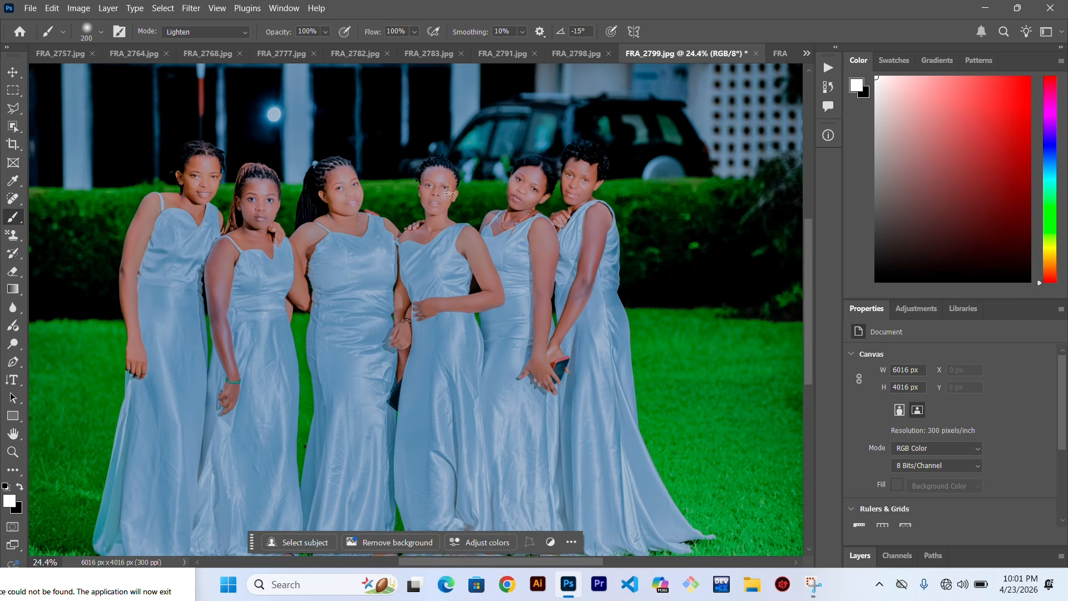
# - Reapply the last Camera Raw Filter settings to FRA_2798.jpg and check the result up close
pyautogui.click(565, 54)
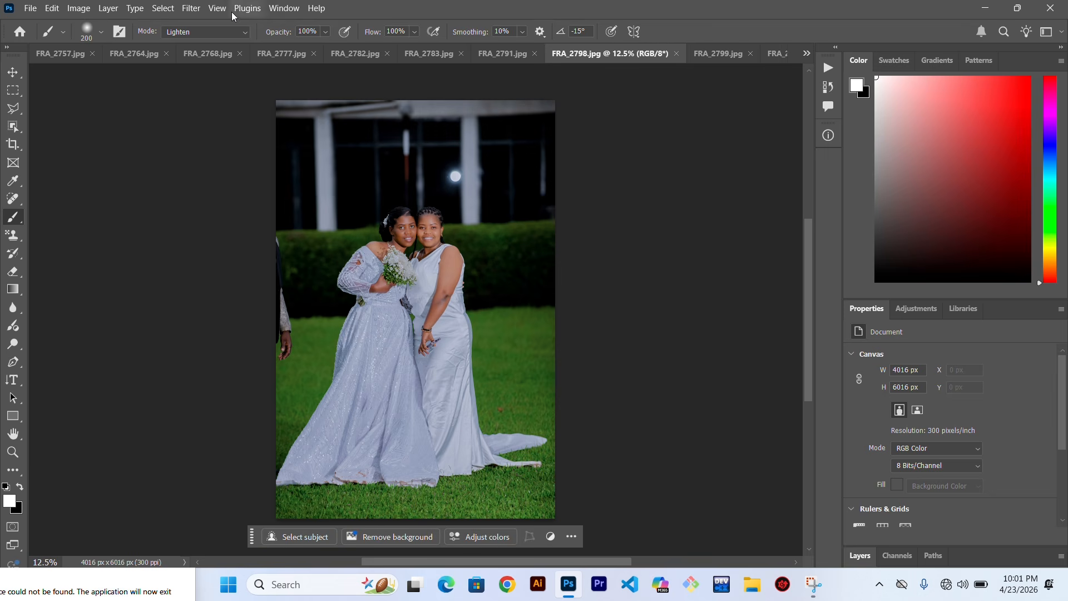
pyautogui.click(192, 9)
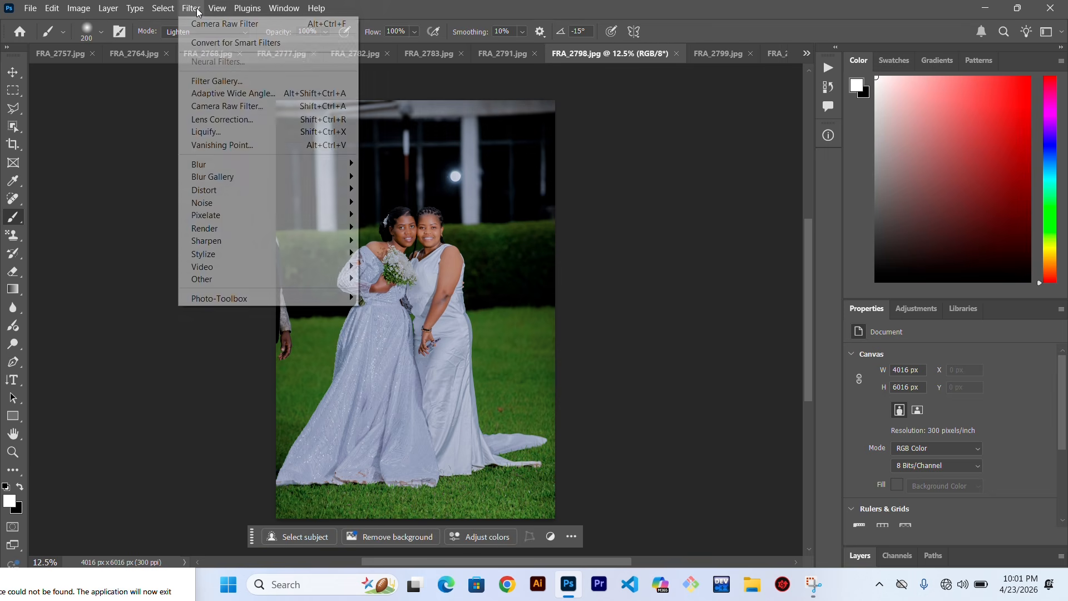
pyautogui.click(234, 24)
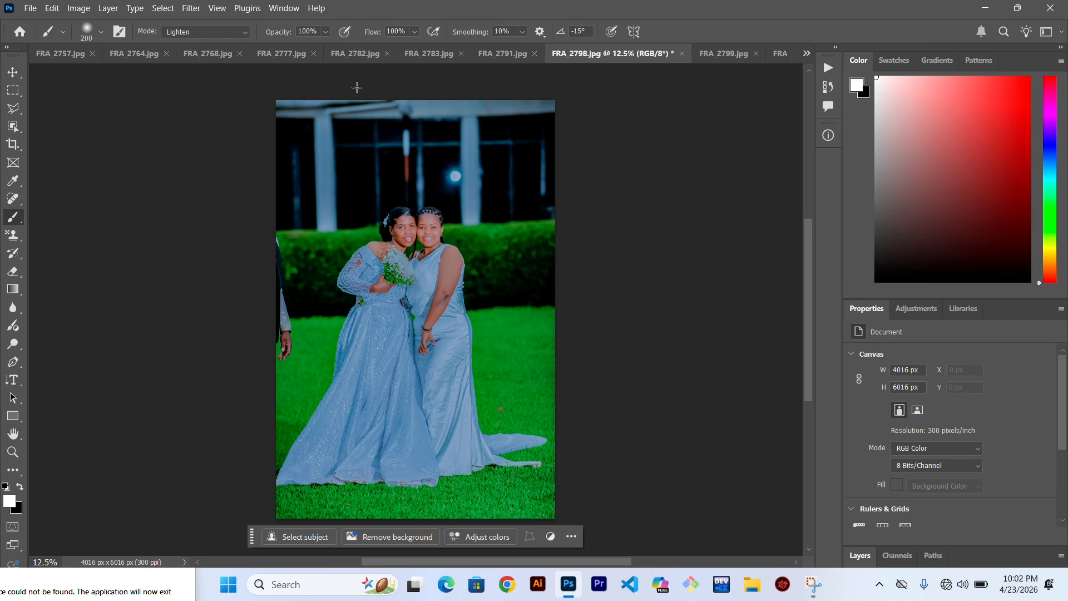
pyautogui.scroll(3, 405, 239)
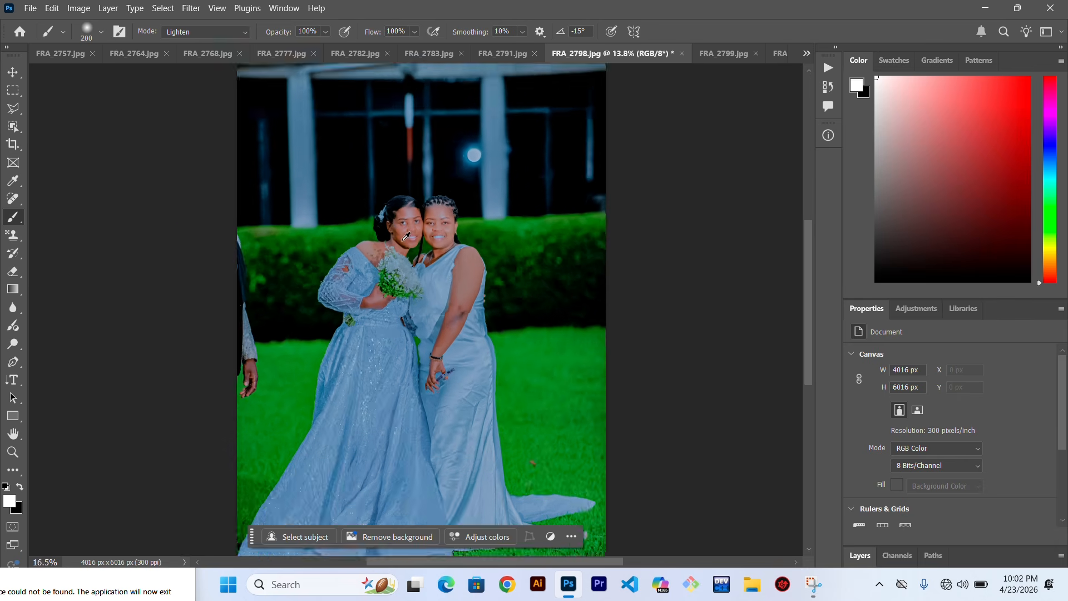
pyautogui.scroll(-2, 405, 239)
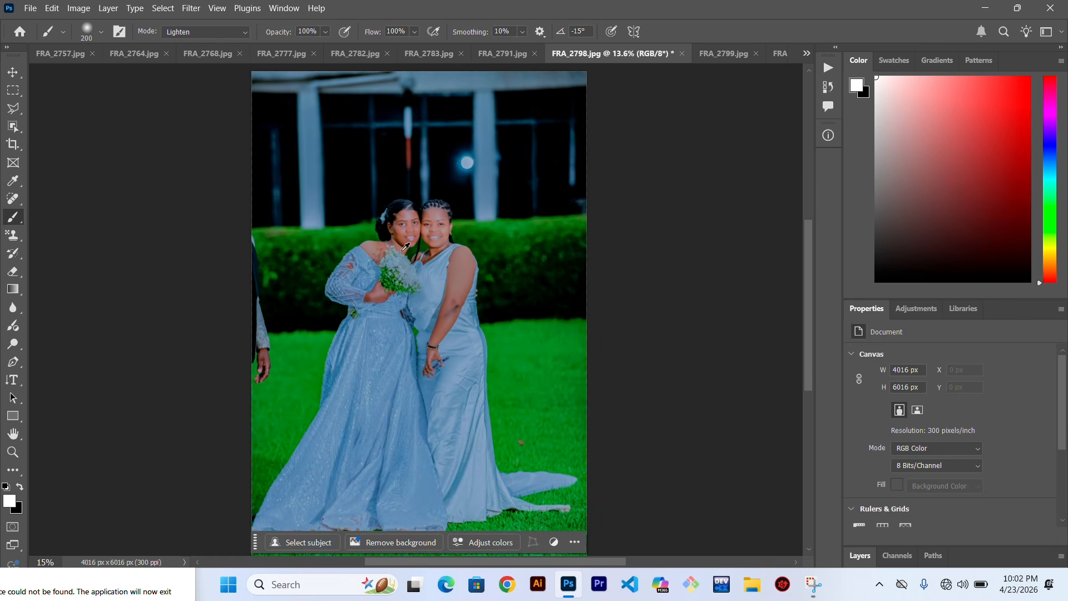
# - Reapply the last Camera Raw Filter settings to the family group photo FRA_2791.jpg
pyautogui.click(509, 54)
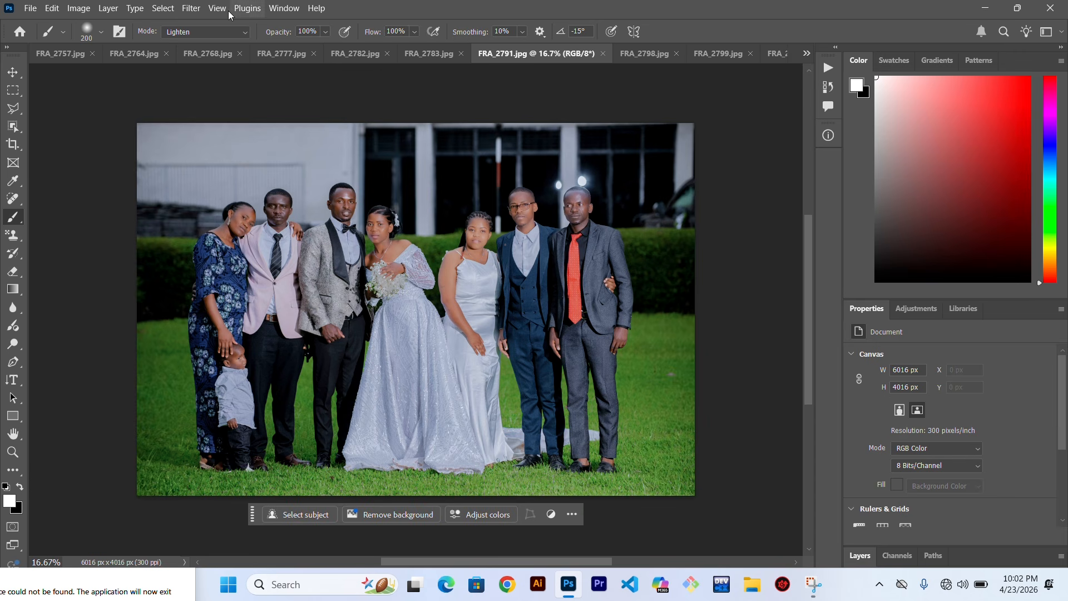
pyautogui.click(196, 9)
pyautogui.click(204, 22)
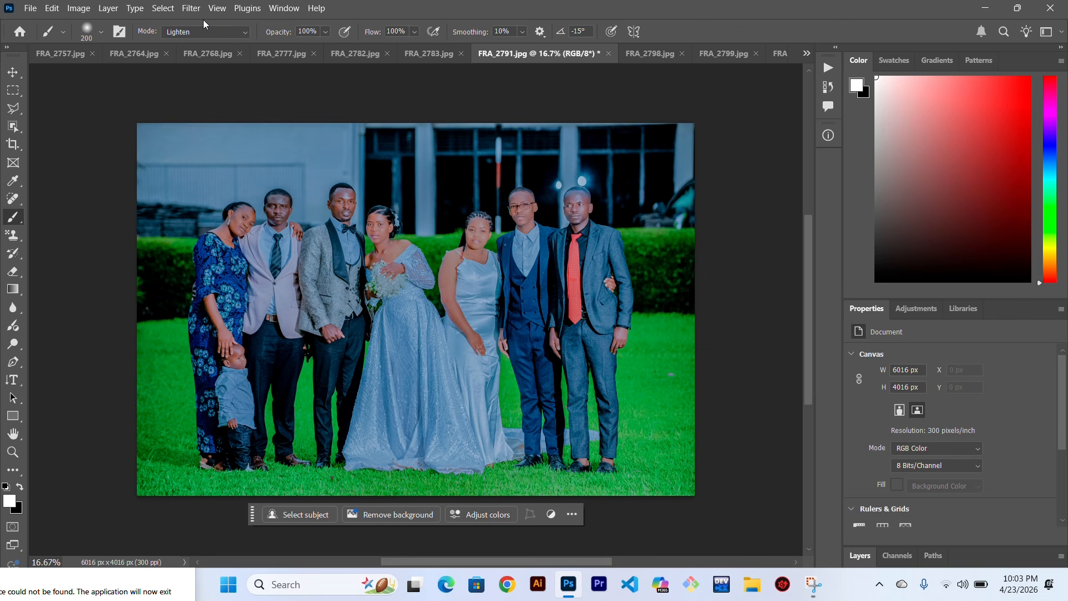
# - Reapply the last Camera Raw Filter settings to FRA_2783.jpg and inspect the group up close
pyautogui.click(425, 59)
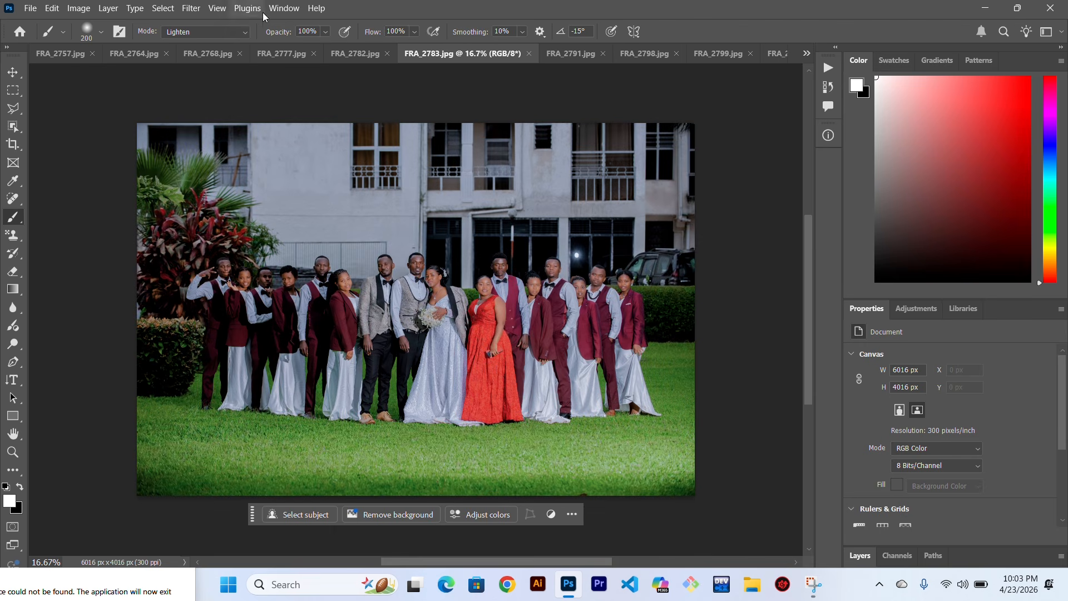
pyautogui.click(193, 9)
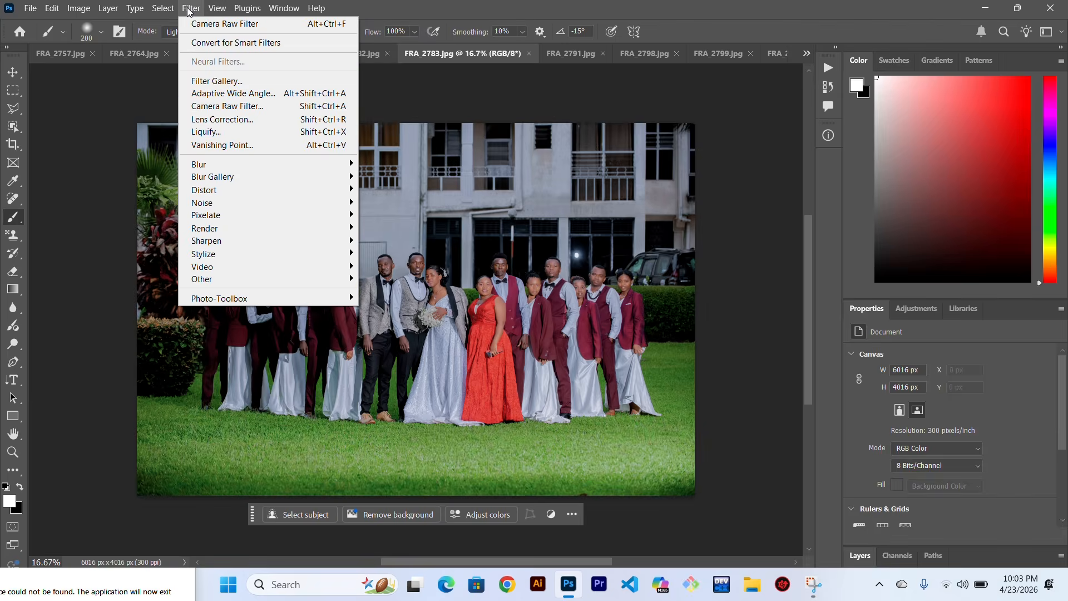
pyautogui.click(196, 21)
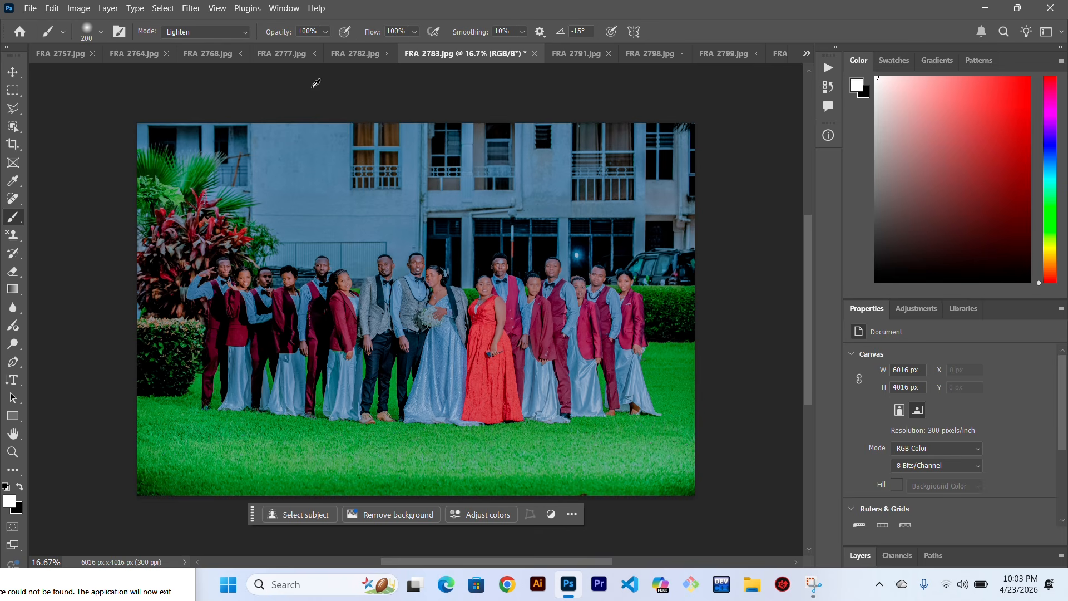
pyautogui.scroll(2, 378, 198)
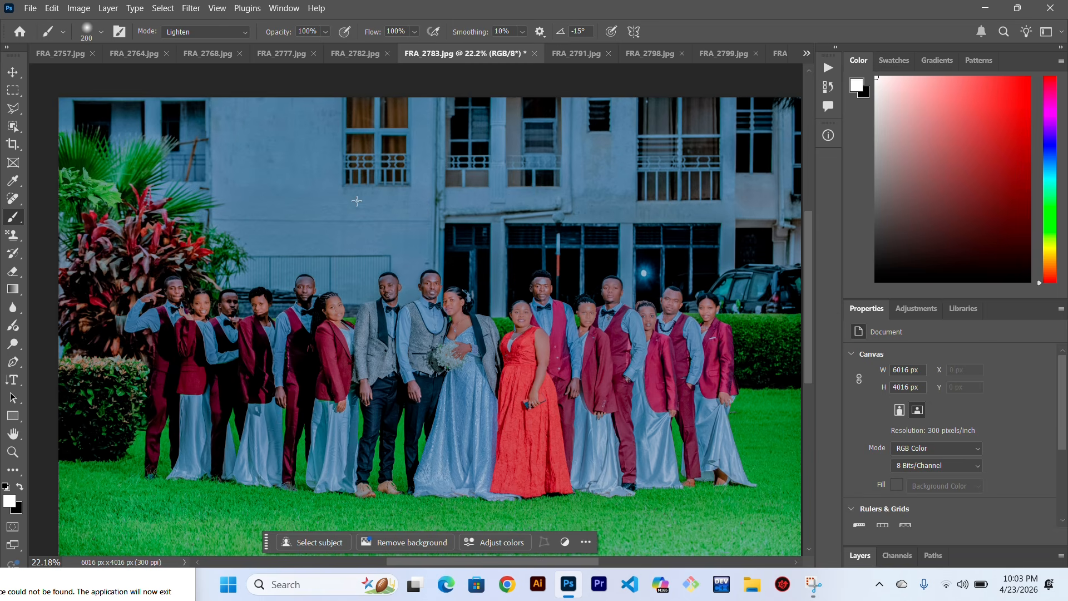
pyautogui.scroll(-3, 359, 194)
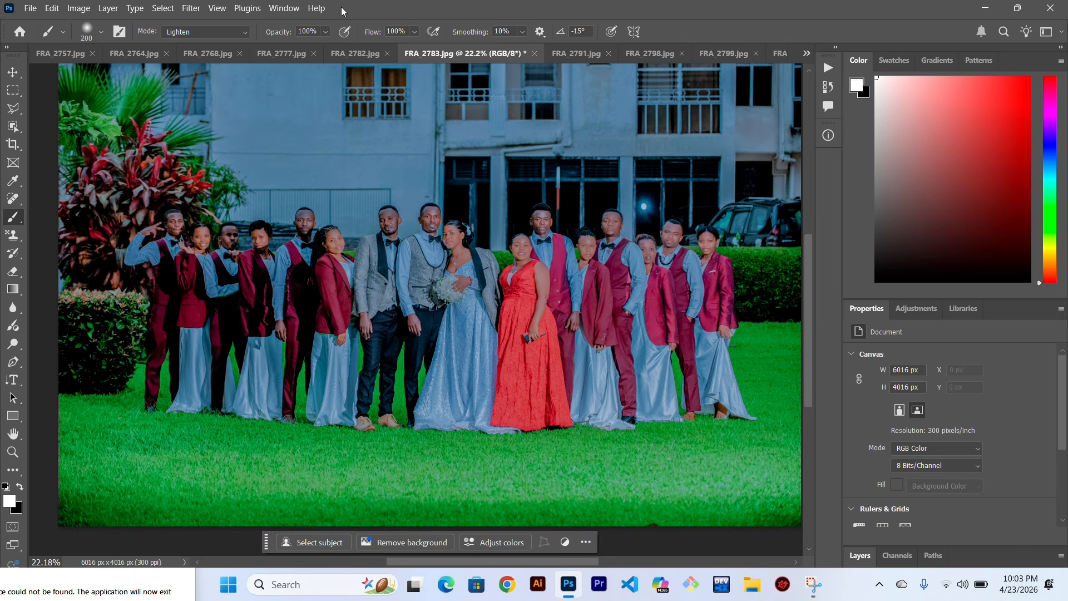
# - Reapply the last Camera Raw Filter settings to the bridal party photo FRA_2782.jpg
pyautogui.click(353, 51)
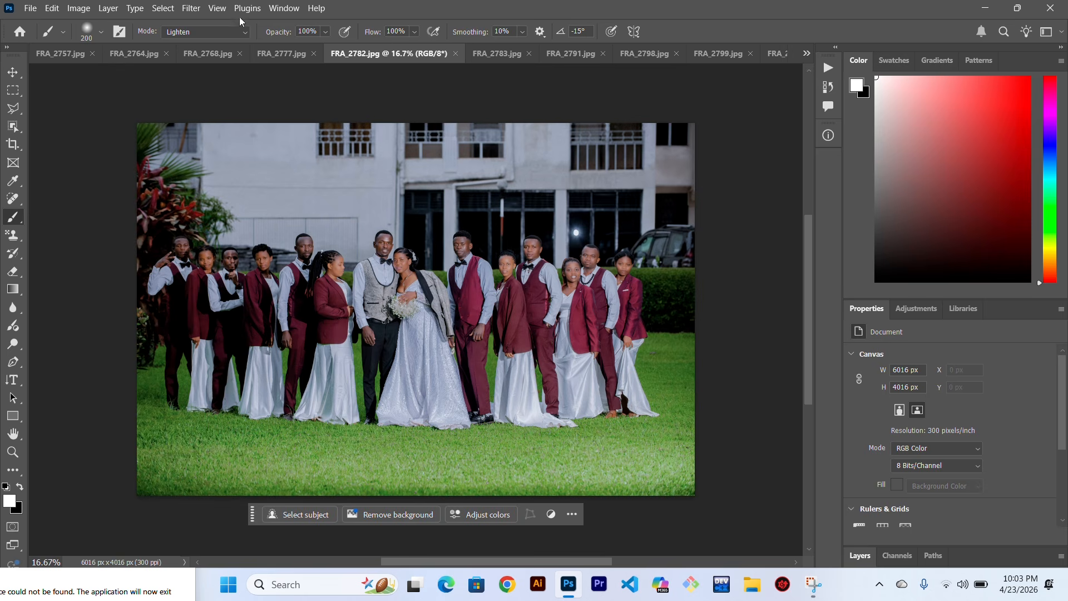
pyautogui.click(191, 8)
pyautogui.click(209, 23)
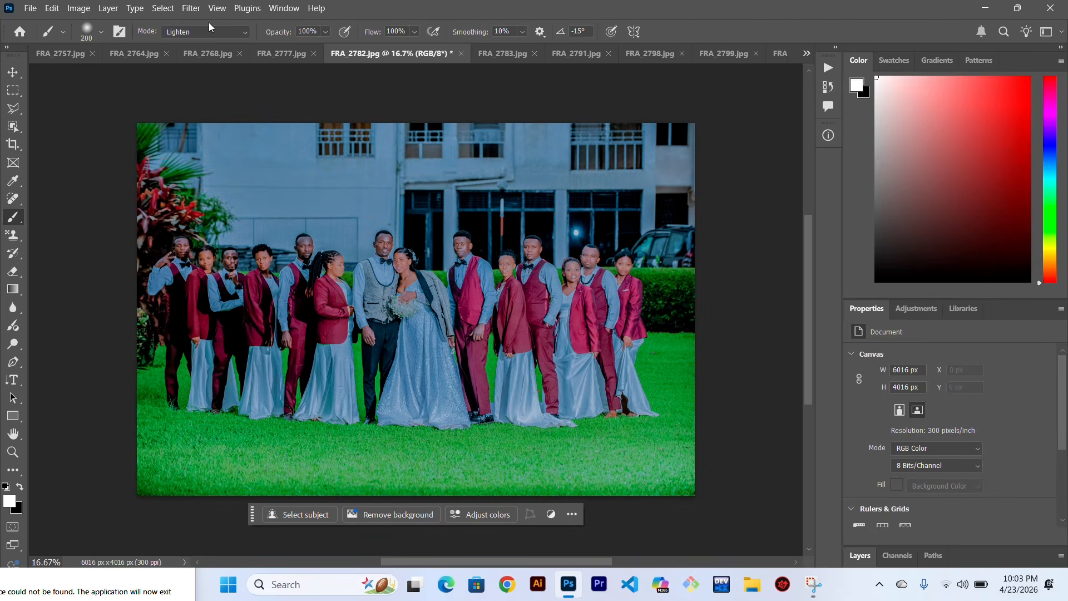
# - Open the Export As settings for the edited FRA_2782.jpg
pyautogui.click(275, 54)
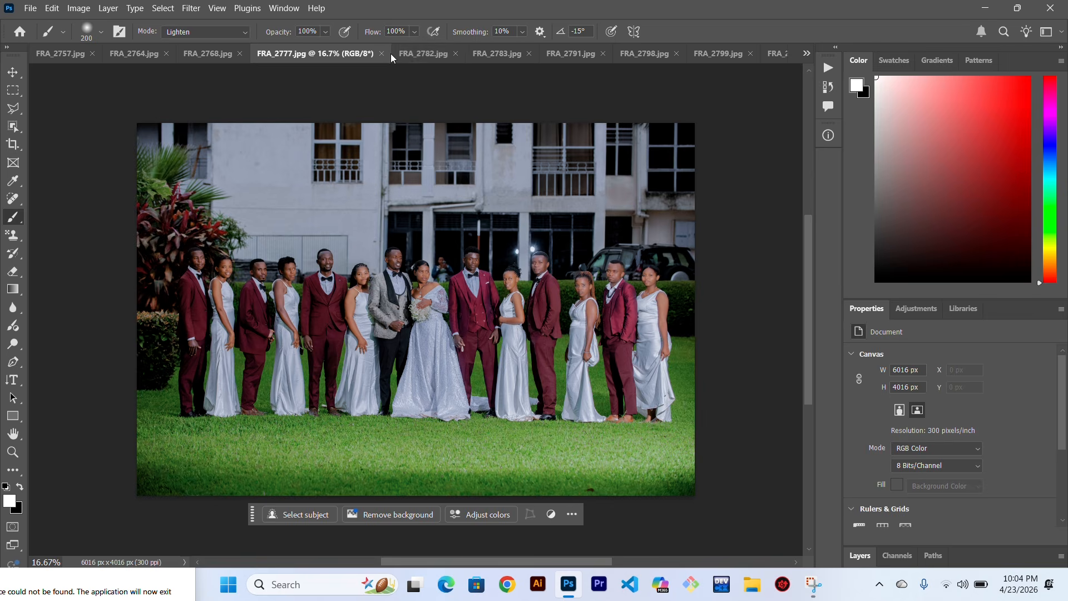
pyautogui.click(422, 53)
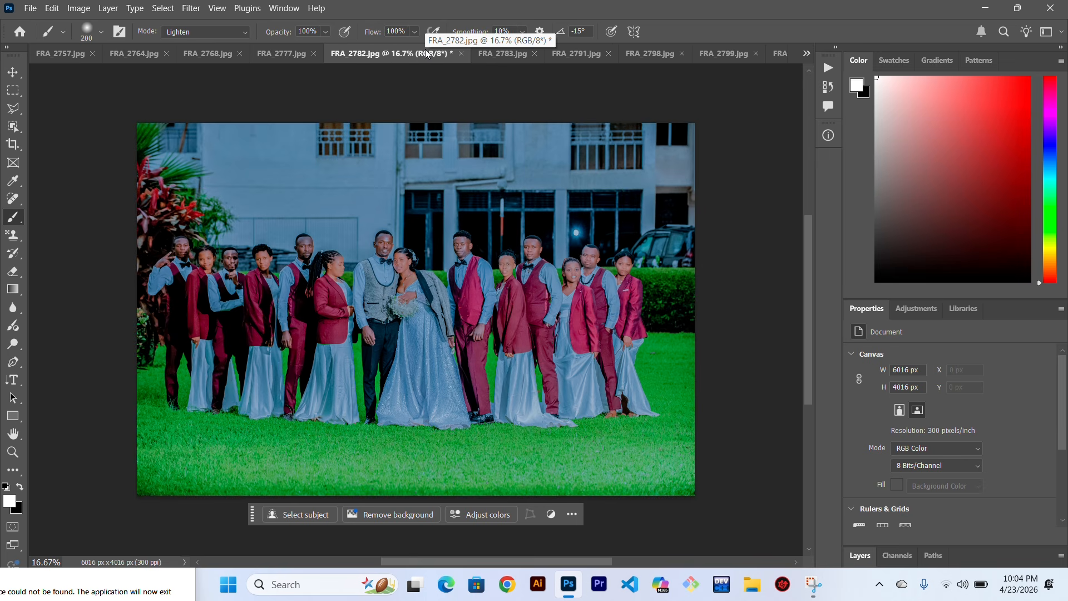
pyautogui.click(32, 14)
pyautogui.click(50, 8)
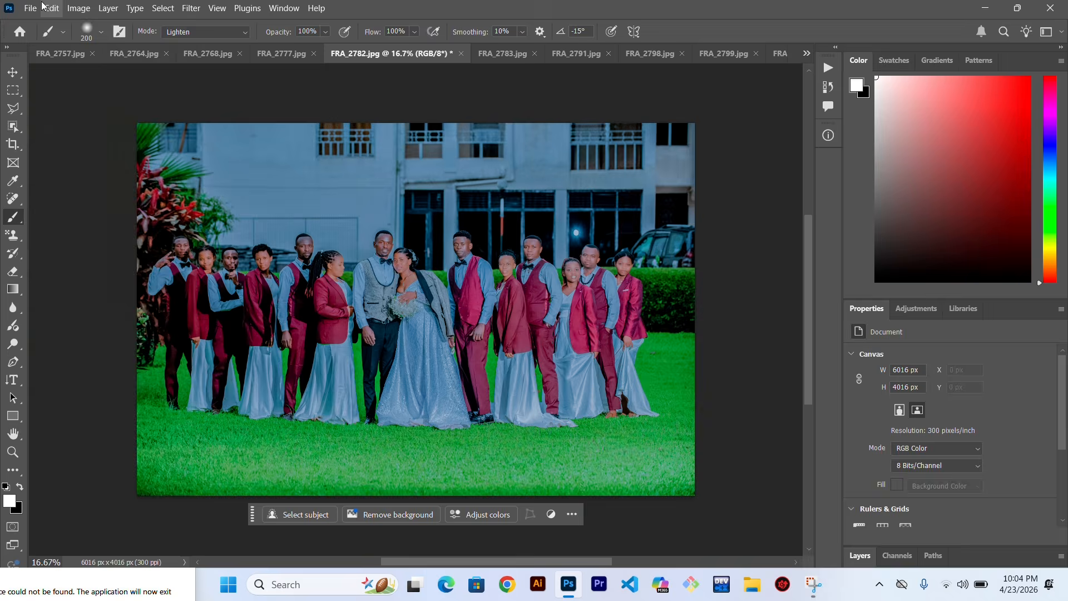
pyautogui.click(31, 8)
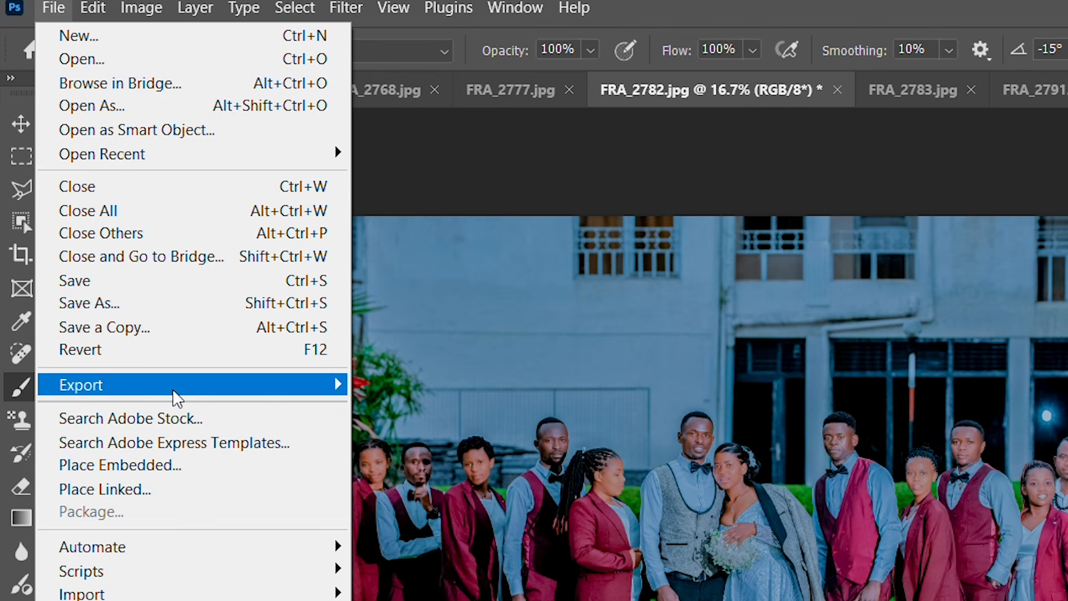
pyautogui.moveTo(183, 385)
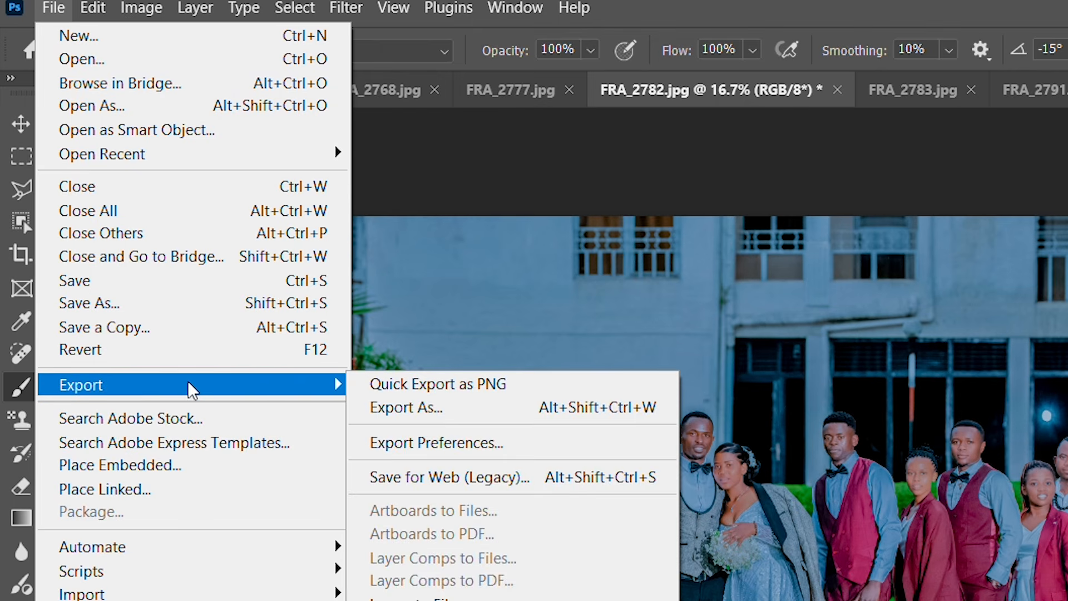
pyautogui.click(421, 405)
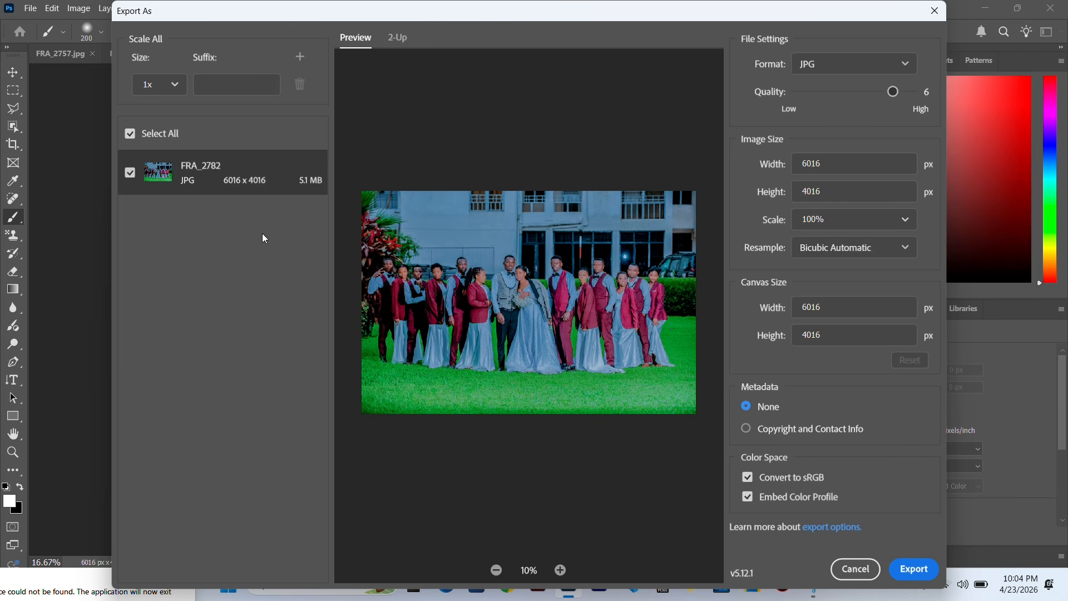
# - Set the export format of FRA_2782 to JPG with quality 7
pyautogui.click(906, 64)
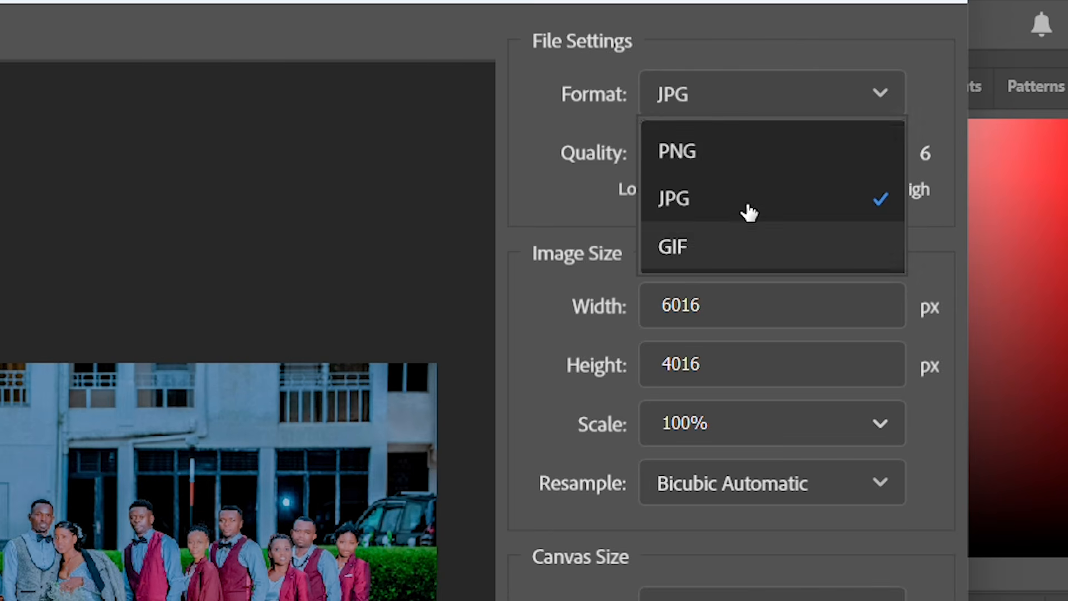
pyautogui.click(746, 204)
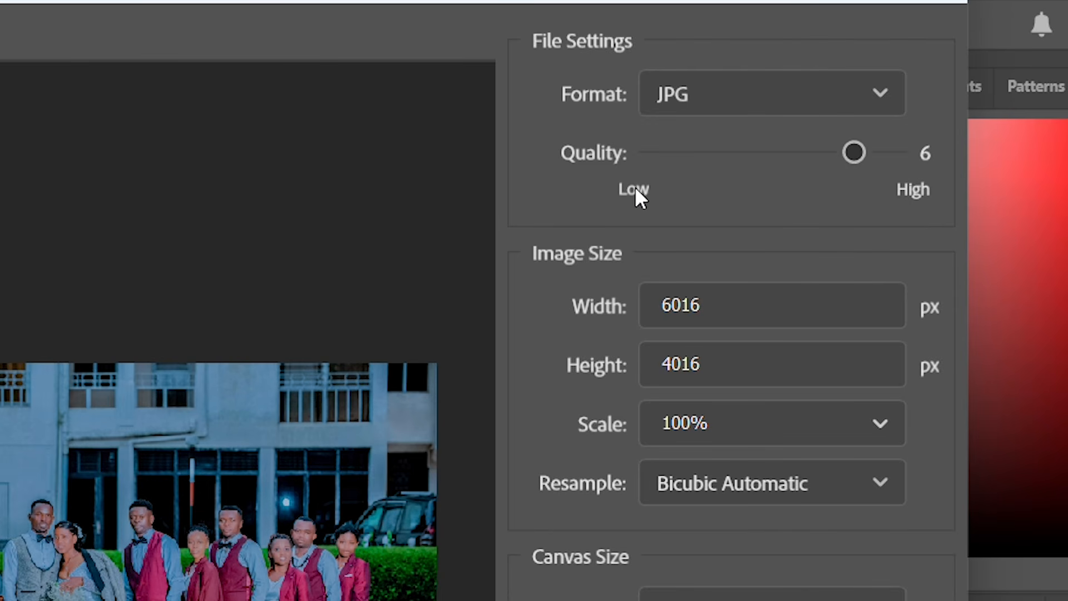
pyautogui.moveTo(846, 156); pyautogui.dragTo(617, 172)
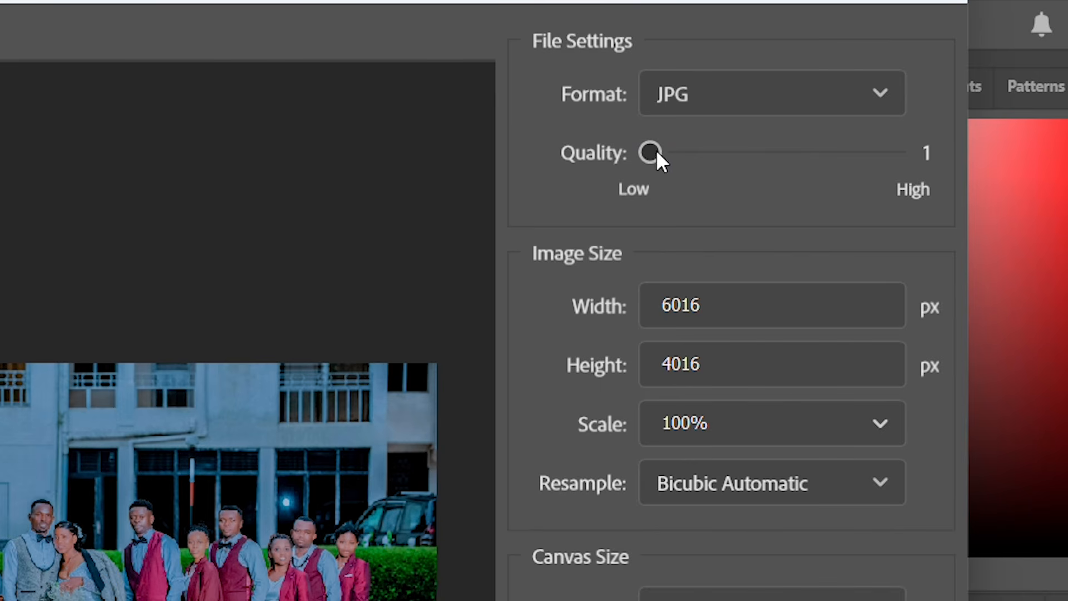
pyautogui.moveTo(822, 161); pyautogui.dragTo(937, 149)
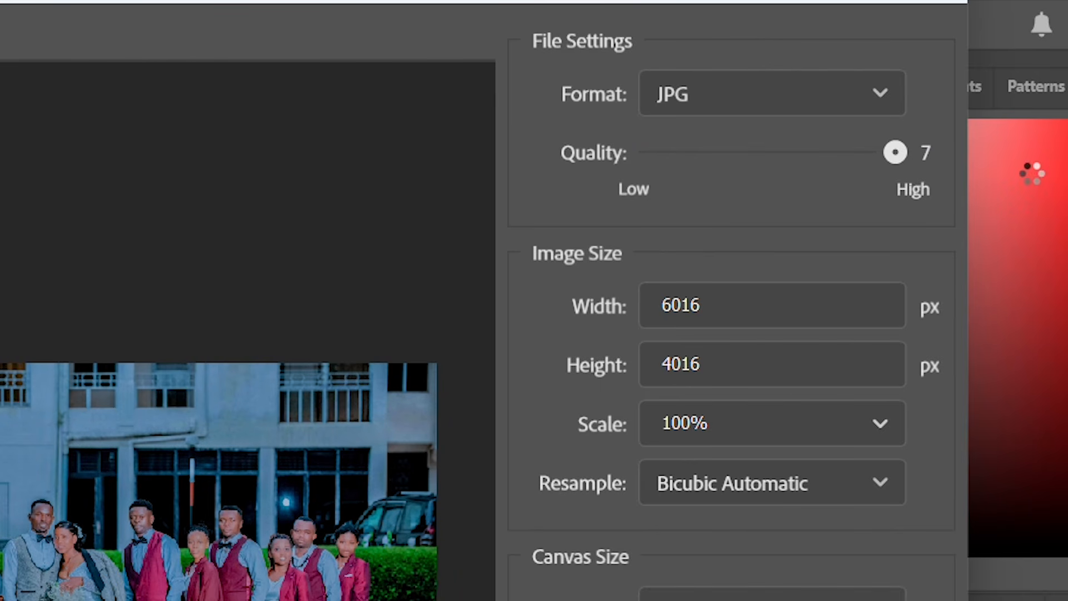